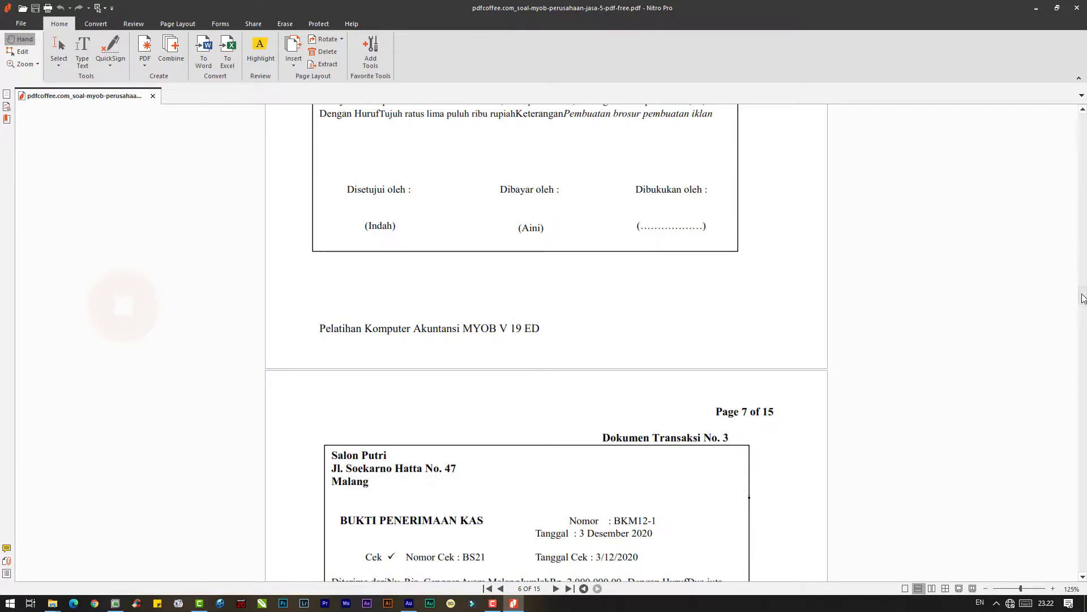
Look over the transaction documents, then switch to MYOB Accounting and start a Spend Money entry from Banking with Tax Inclusive off
drag(1082, 297, 1077, 553)
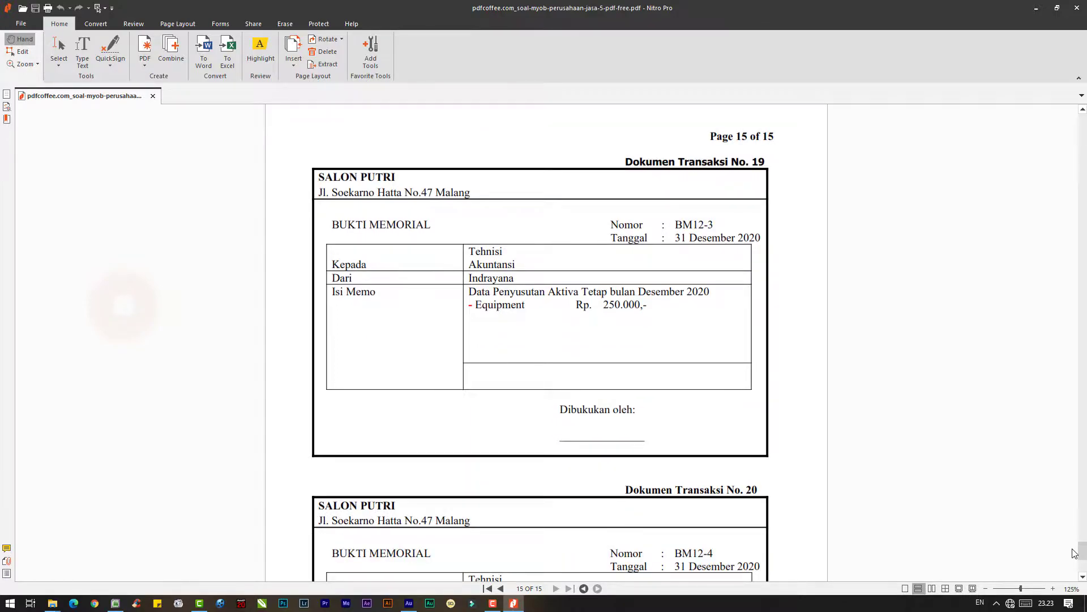
drag(1072, 549, 1061, 280)
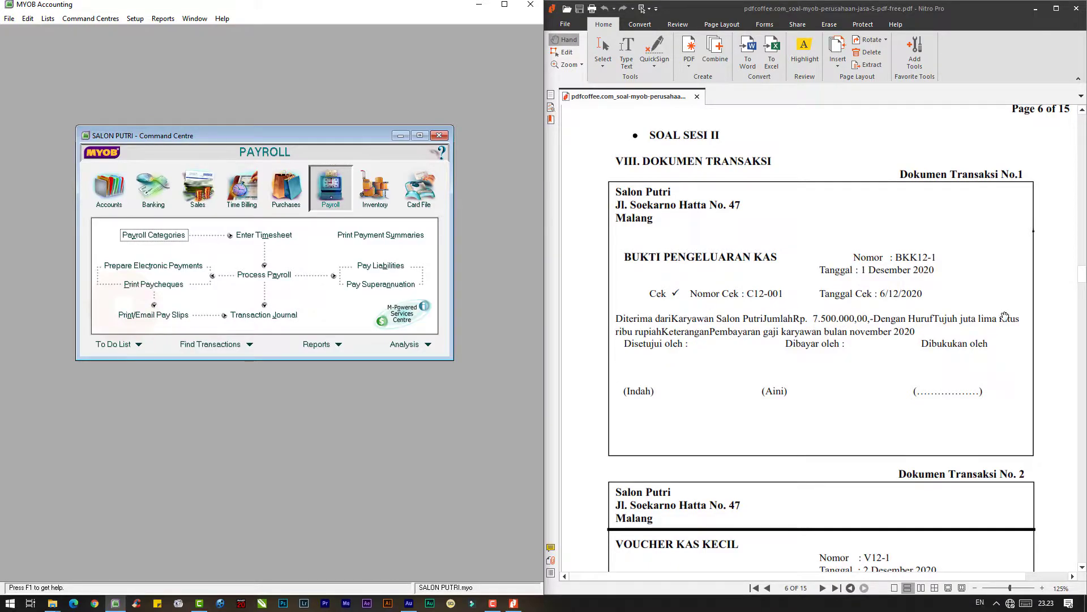
drag(232, 139, 266, 136)
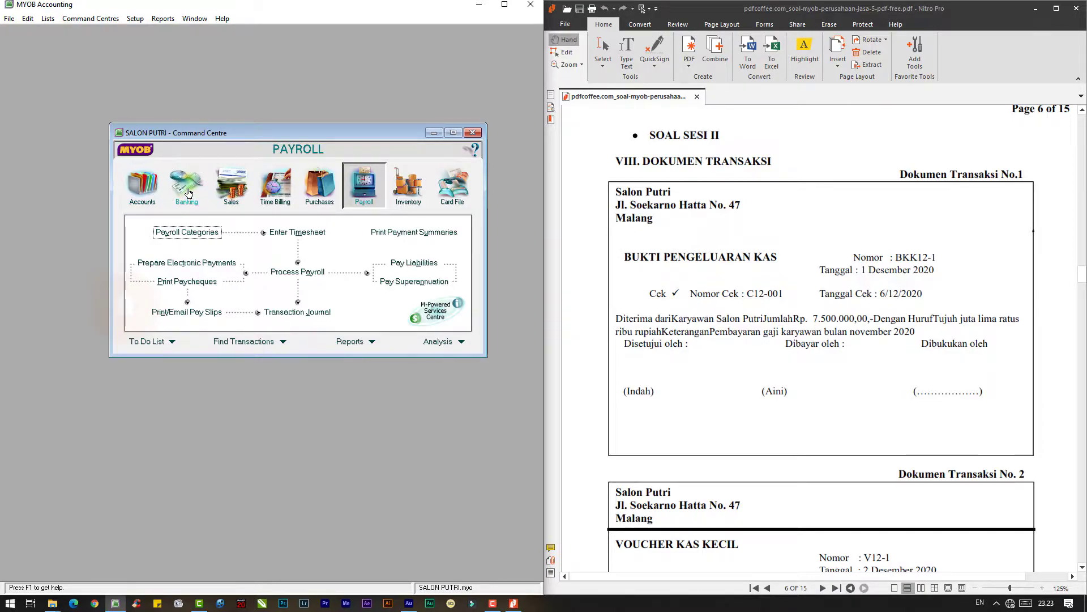
click(189, 192)
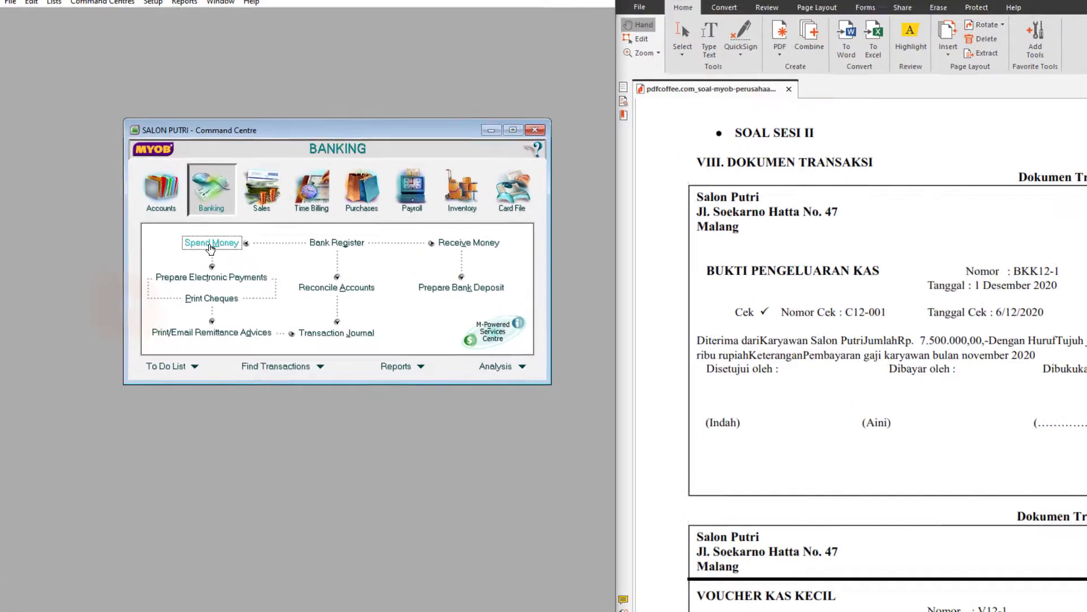
click(205, 246)
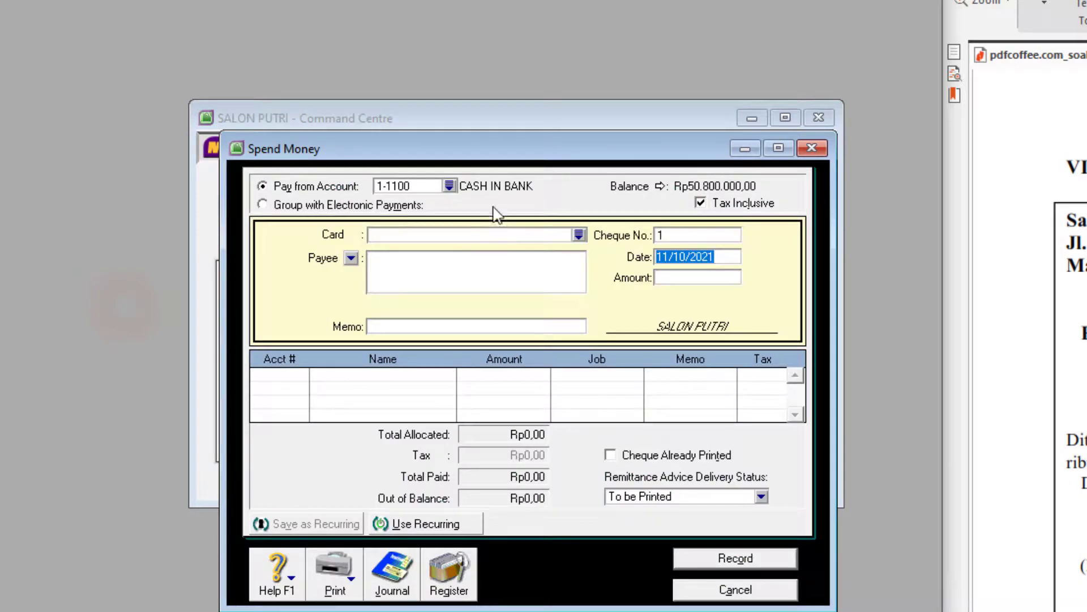
drag(506, 152, 503, 65)
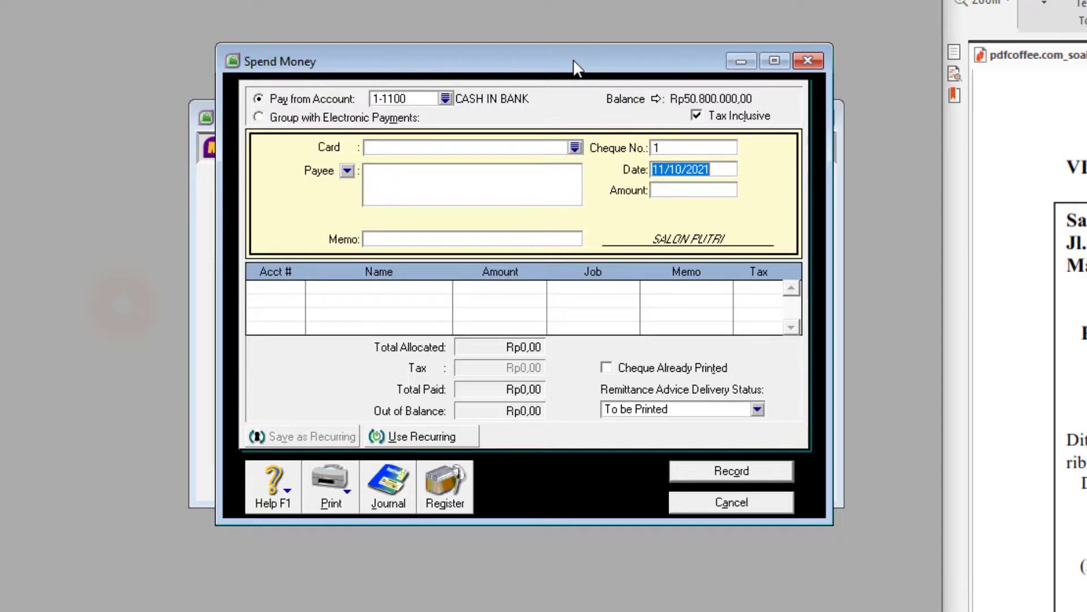
click(697, 116)
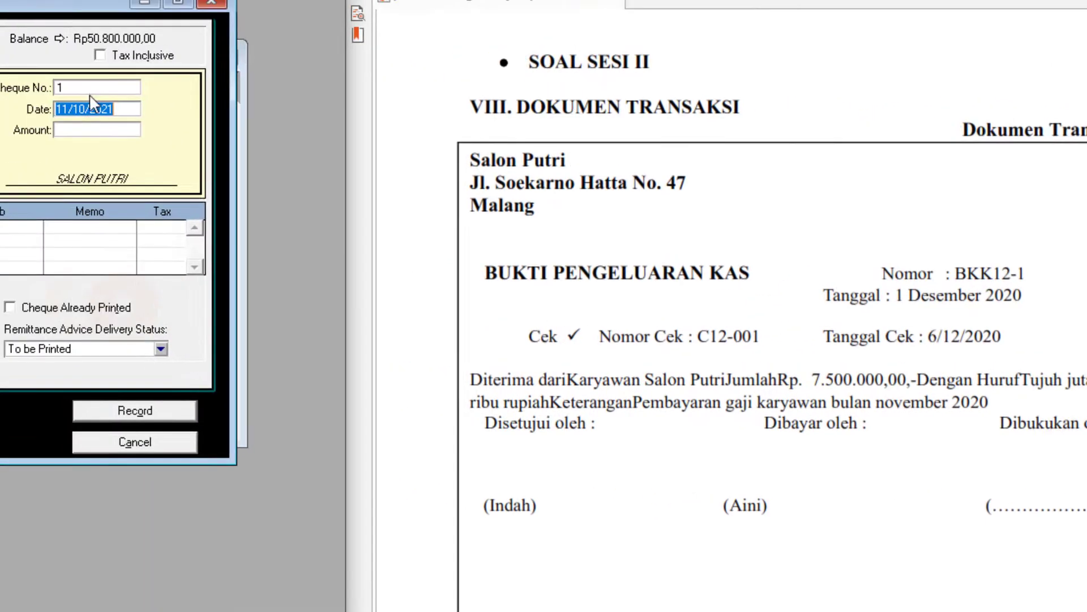
Fill in the payment's cheque number BKK12-1, date 01/12/2020 and amount Rp7.500.000
click(602, 145)
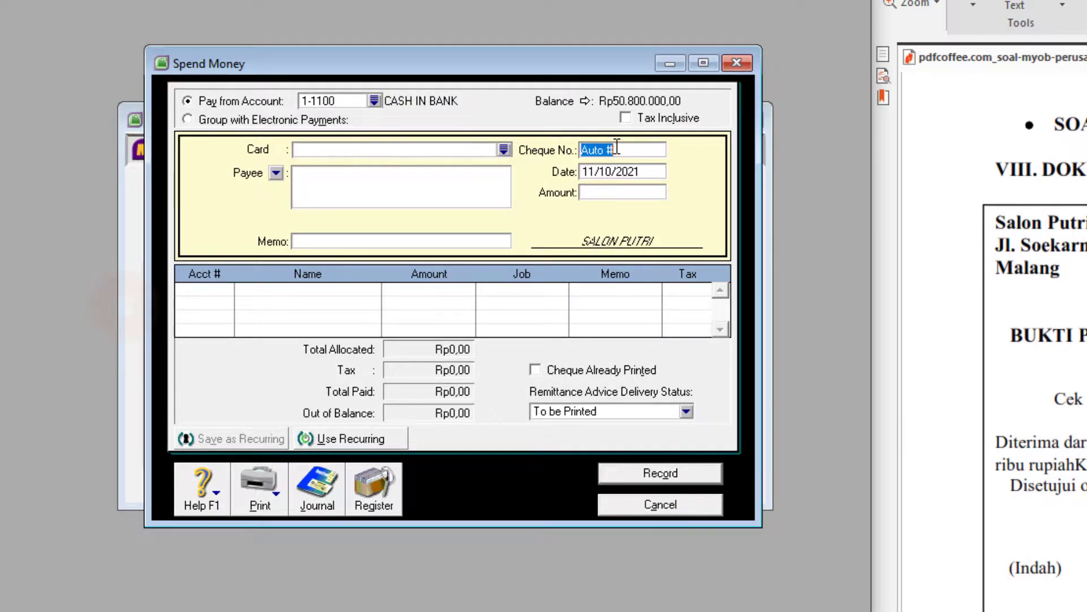
text(BKK12-1)
key(Tab)
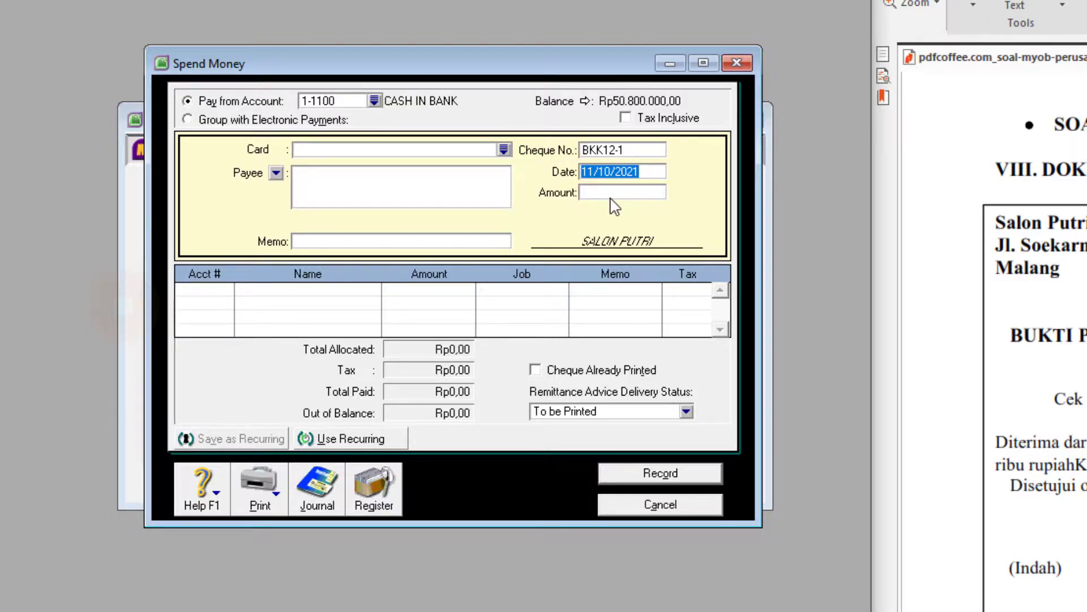
text(1/)
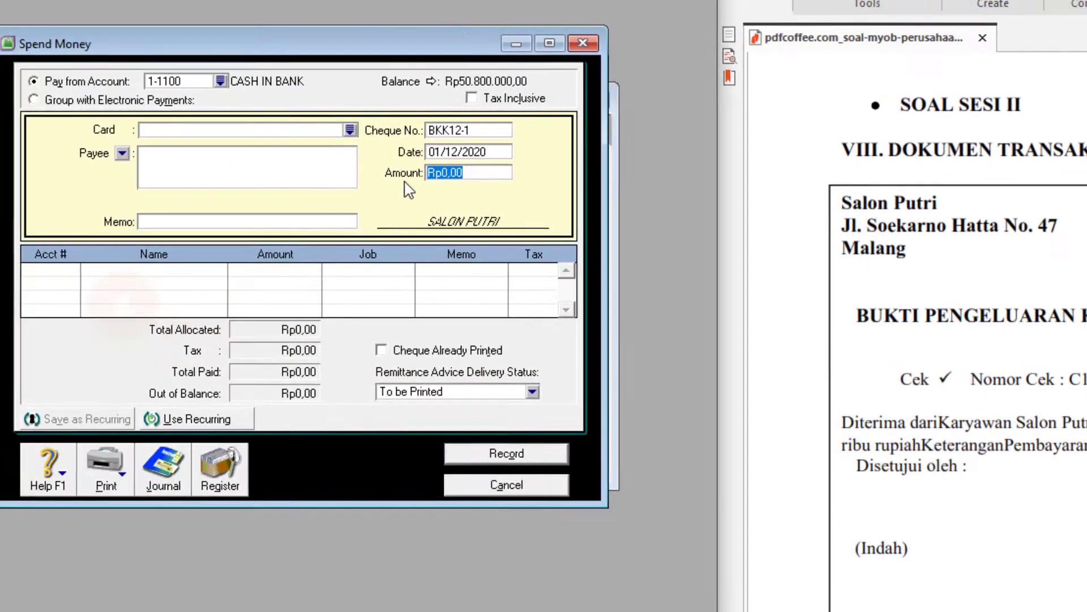
text(7.5)
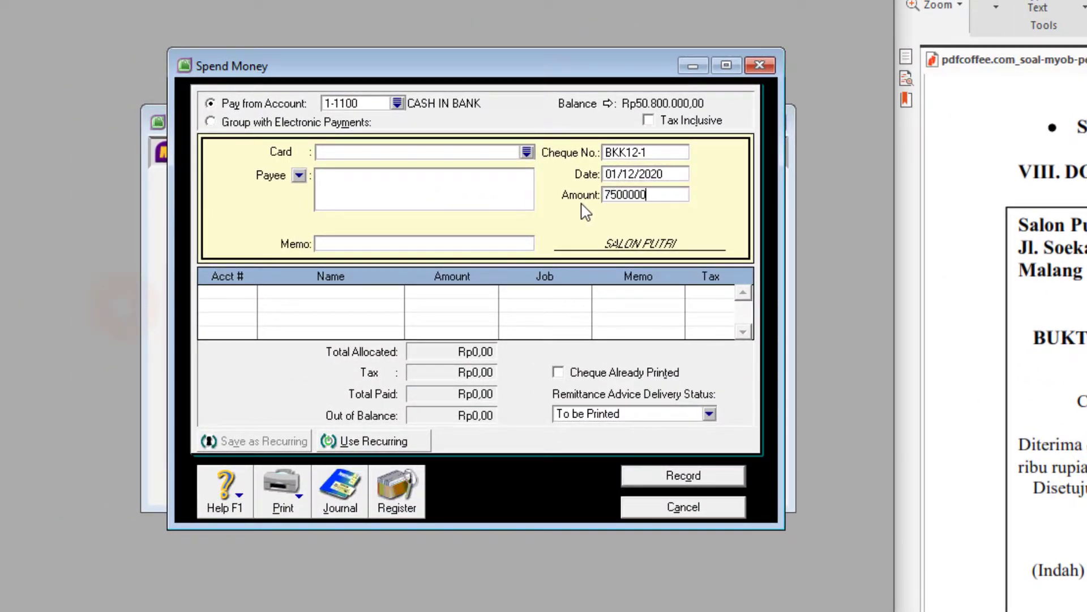
text(00.000)
Enter "Pembayaran gaji karyawan bulan november 2020" as the payment's memo
click(425, 243)
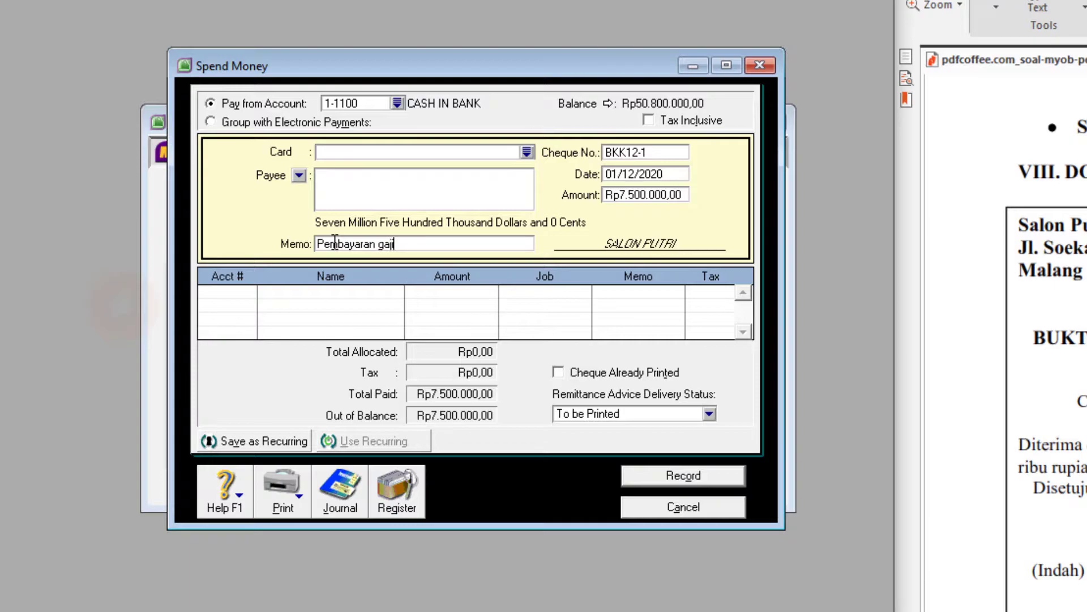
text(aryawan b)
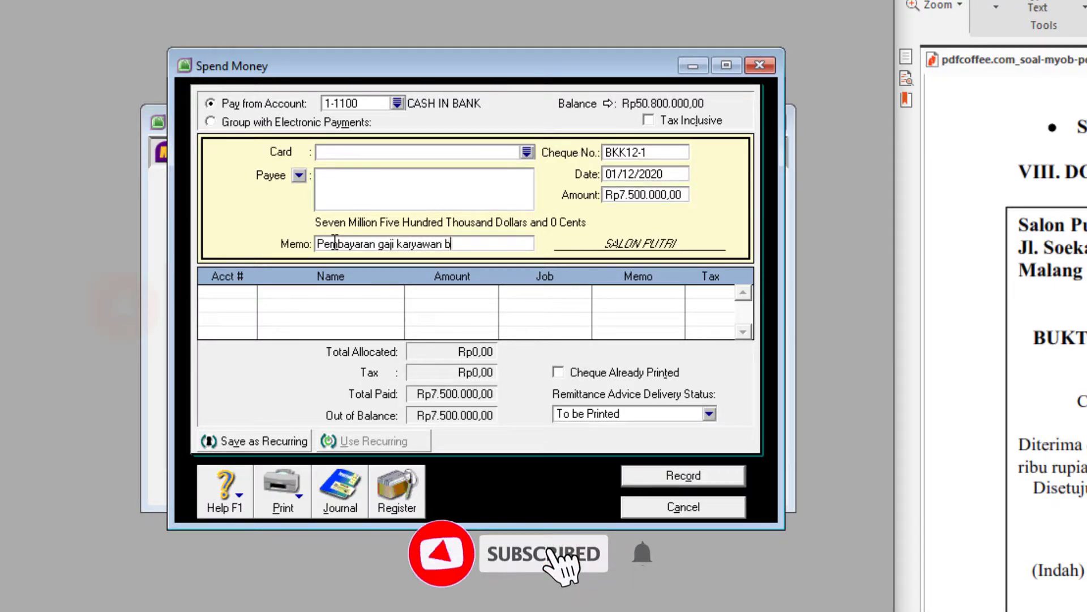
text(ulan novembe)
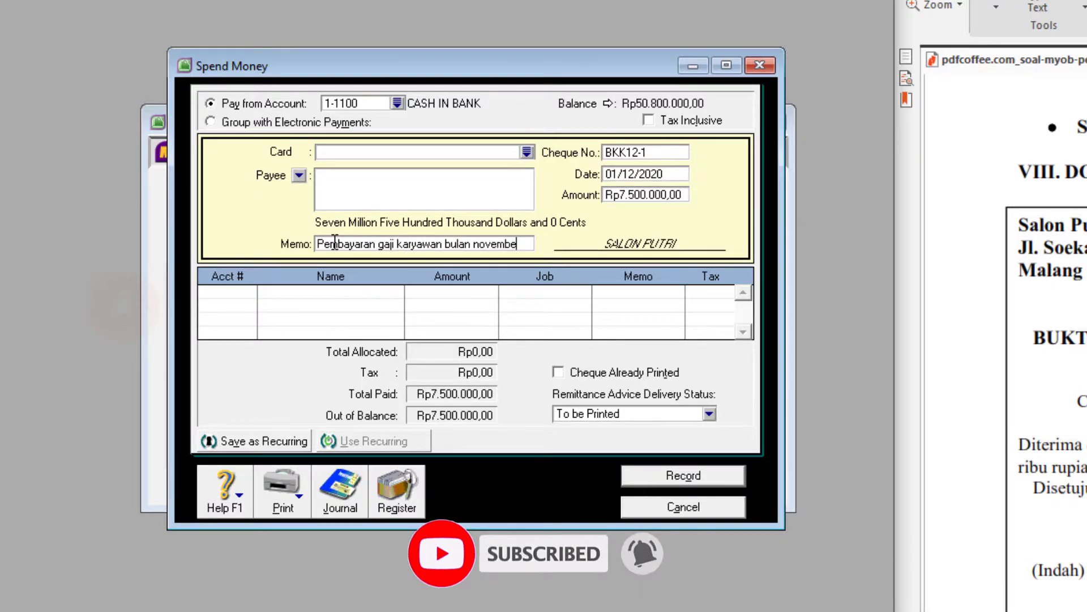
text(r 2020)
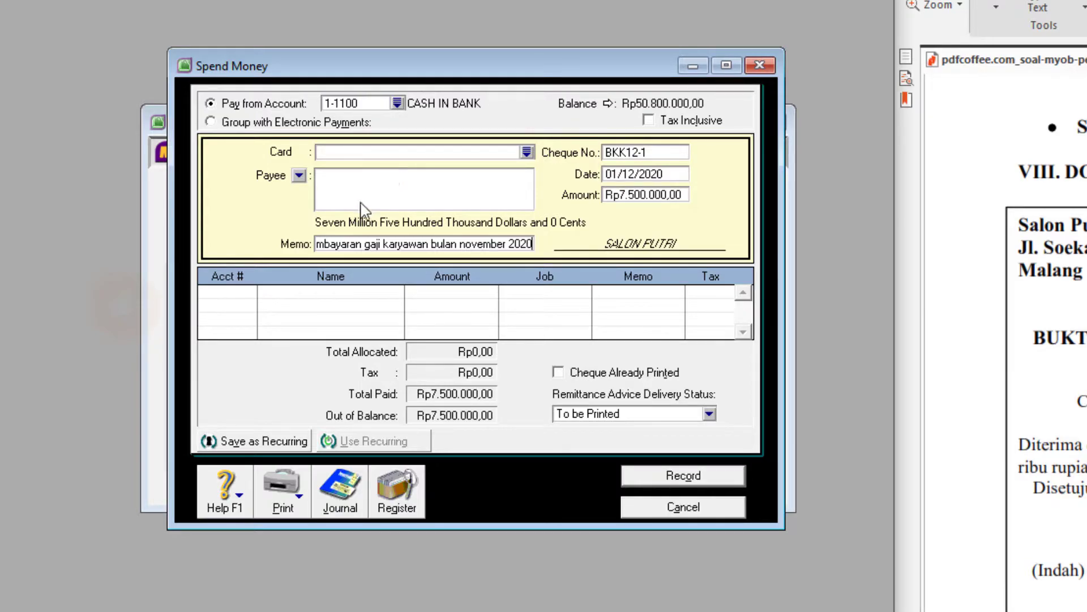
click(244, 292)
text(6-)
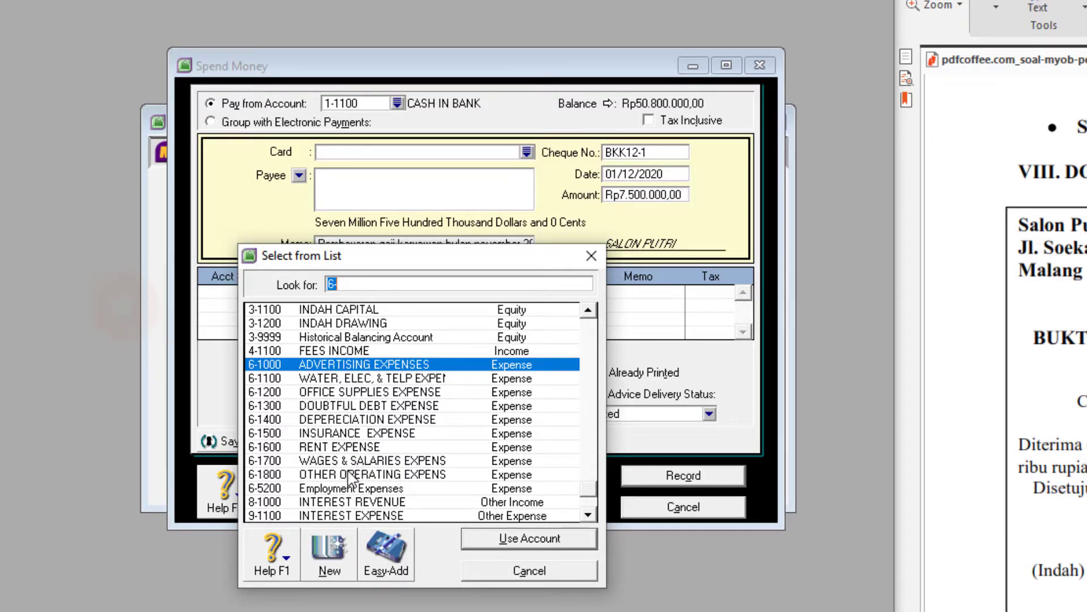
click(282, 461)
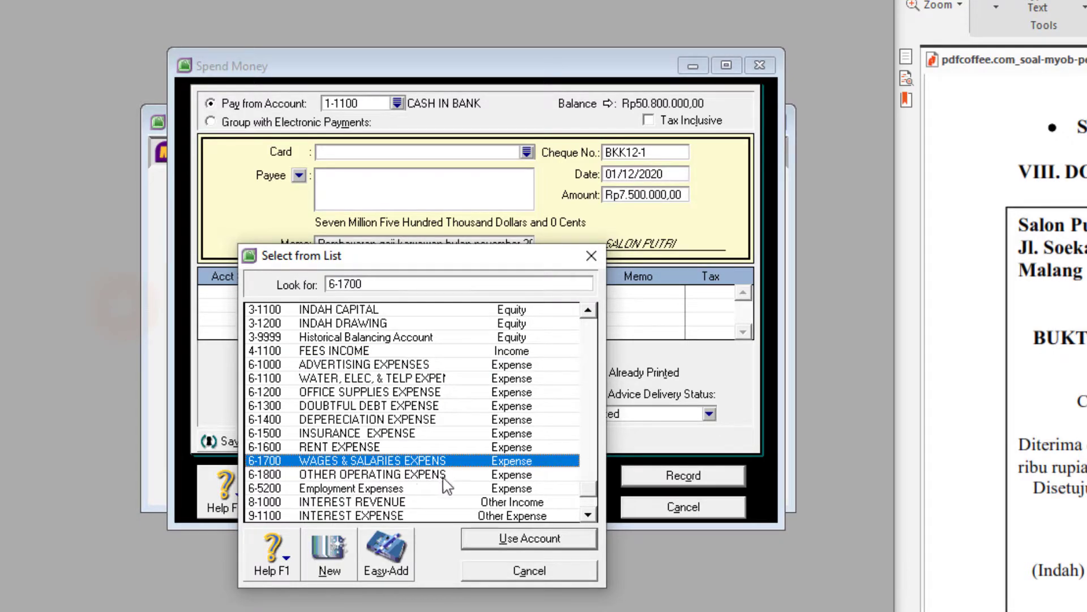
click(530, 571)
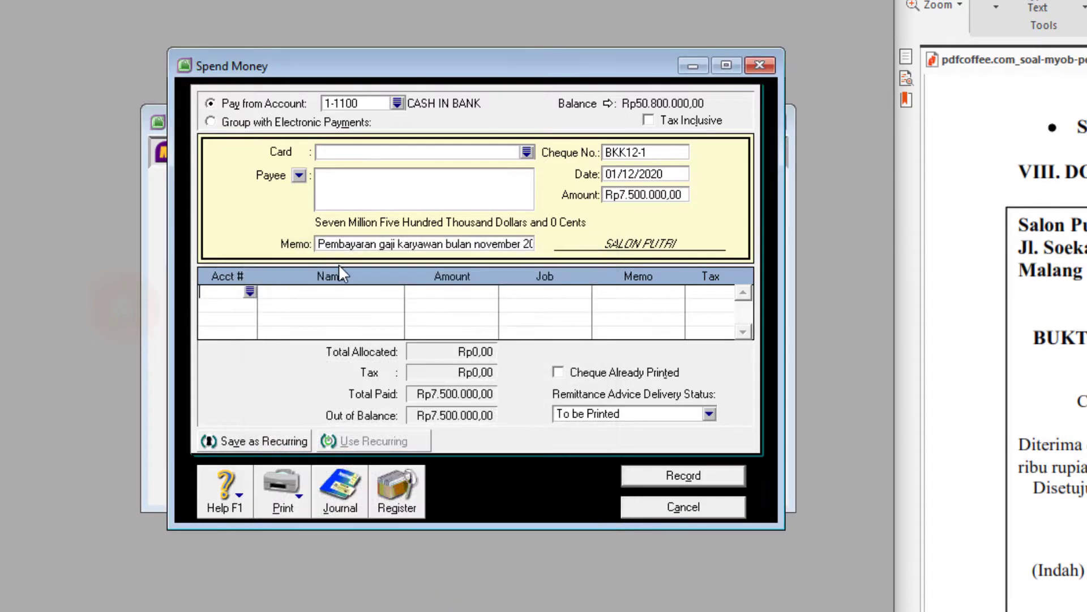
Allocate the payment to expense account 6-1700 Wages & Salaries on the first account line
click(249, 291)
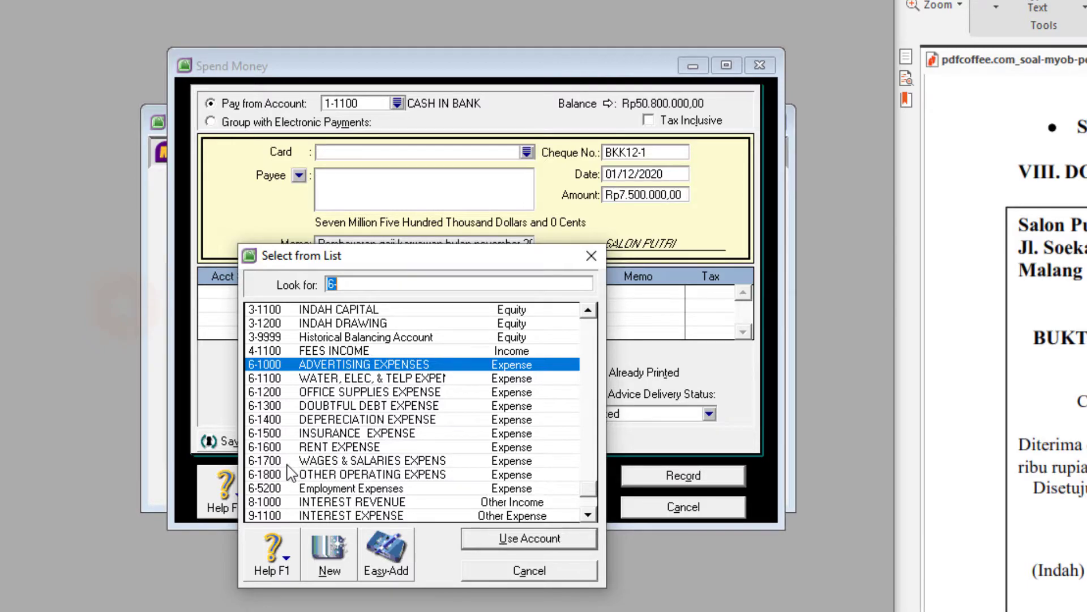
text(6-1700)
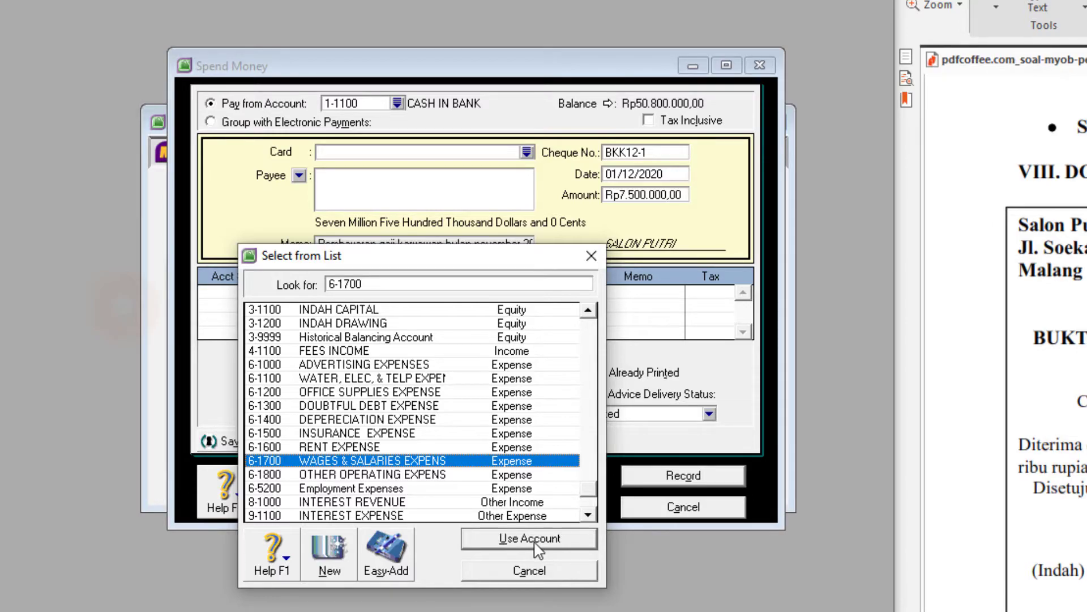
double_click(420, 461)
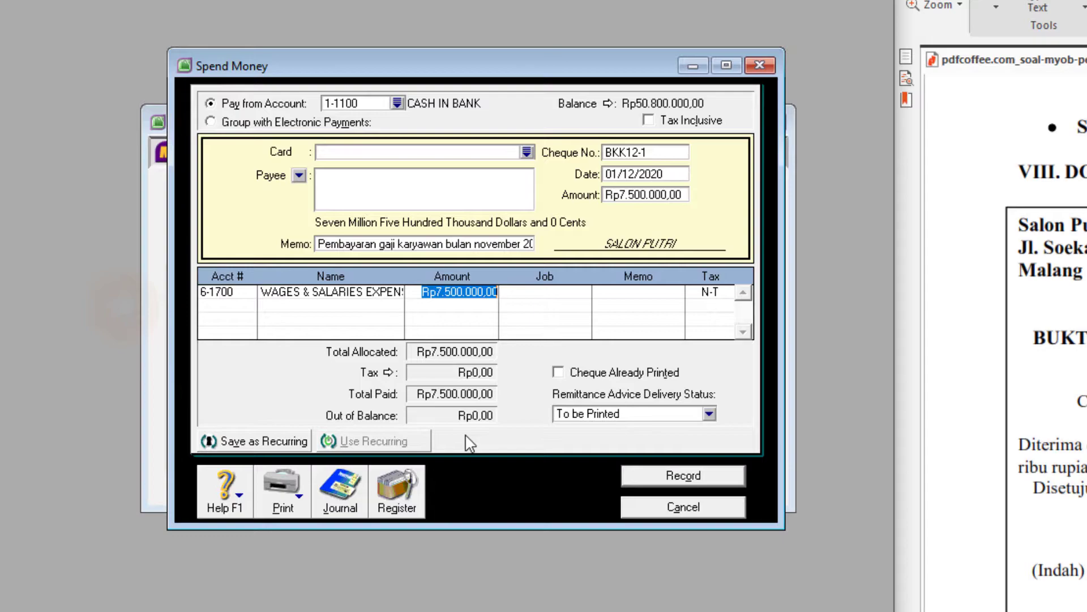
Review the recap of the salary payment's debit and credit entries, then record the payment and close Spend Money
key(ctrl+r)
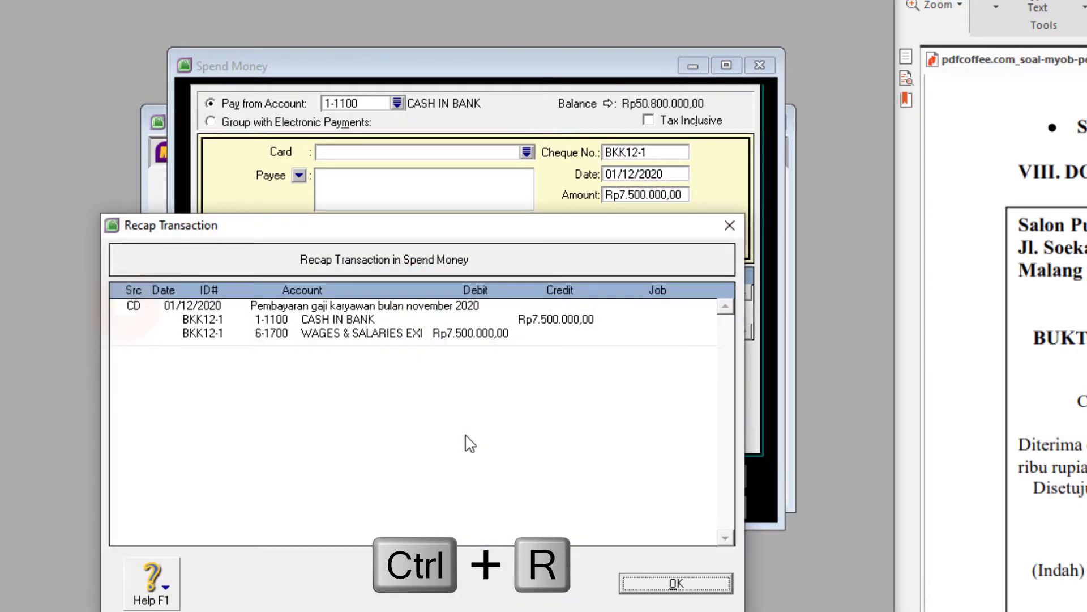
drag(377, 230, 494, 105)
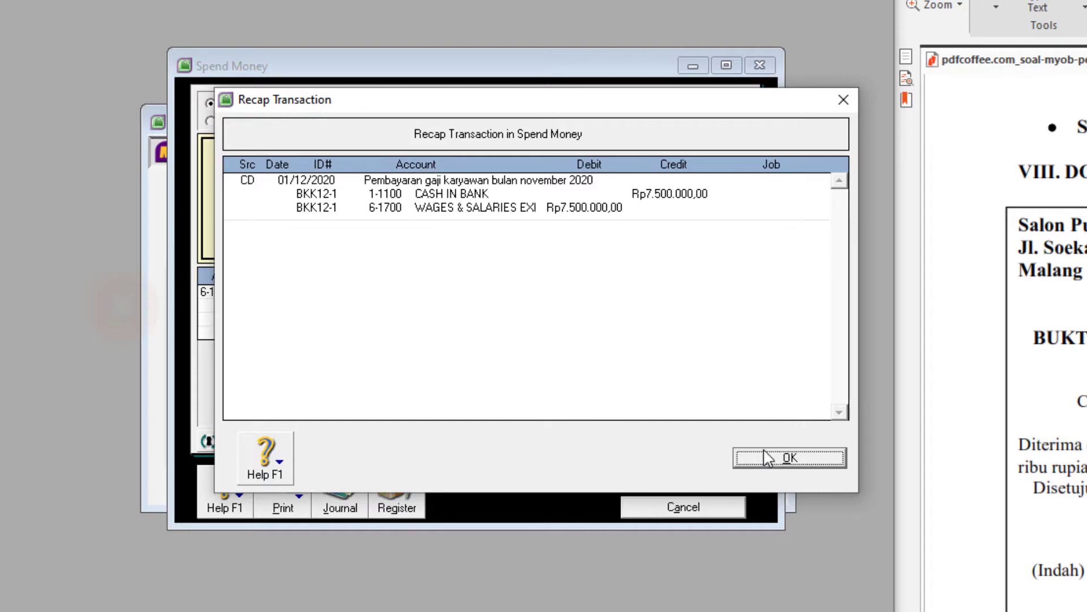
click(784, 458)
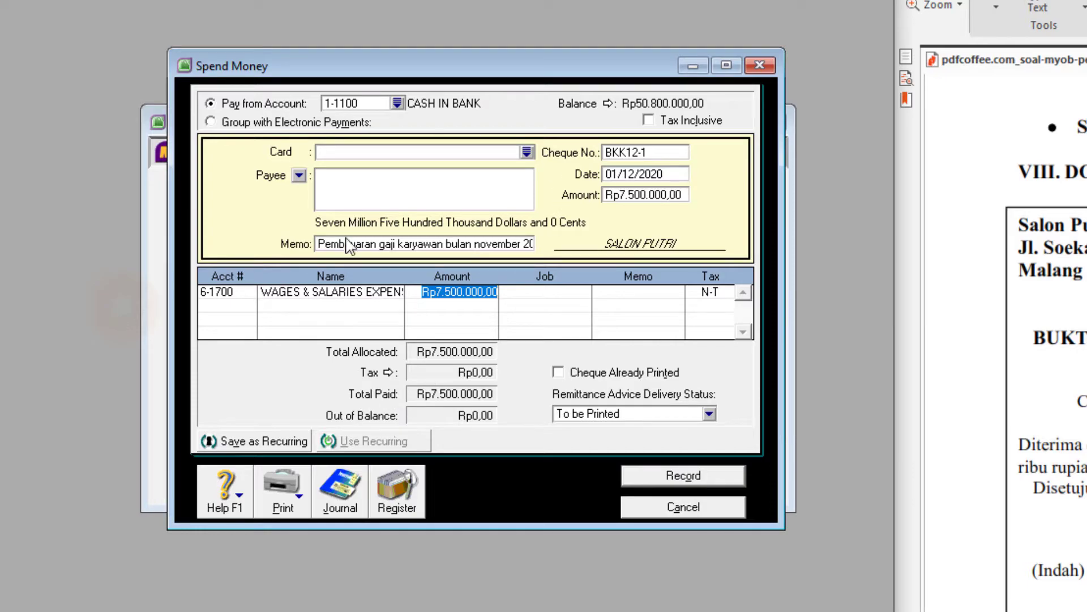
click(701, 482)
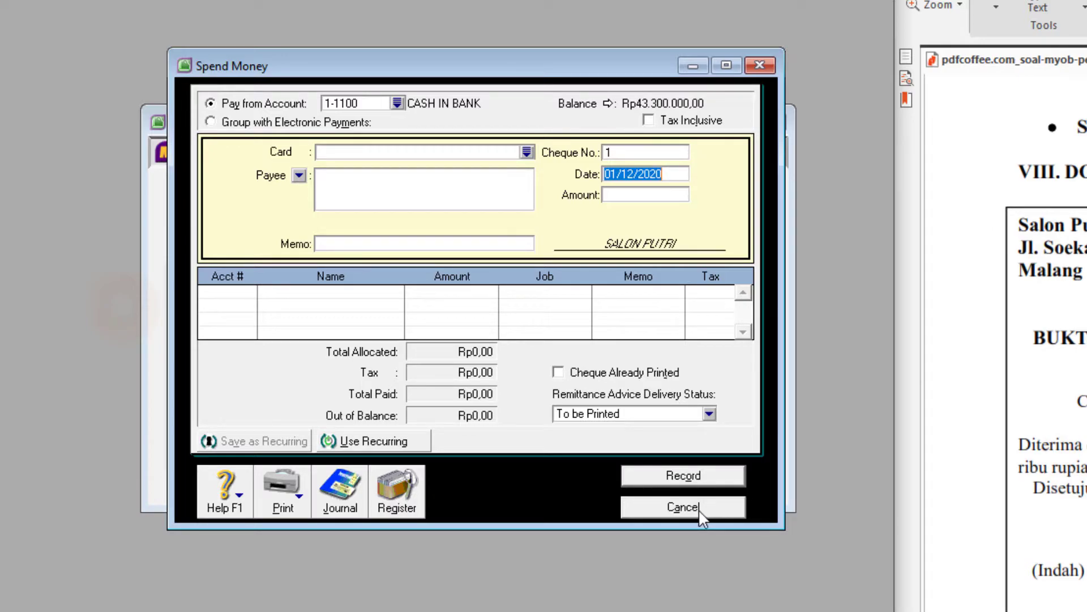
click(683, 507)
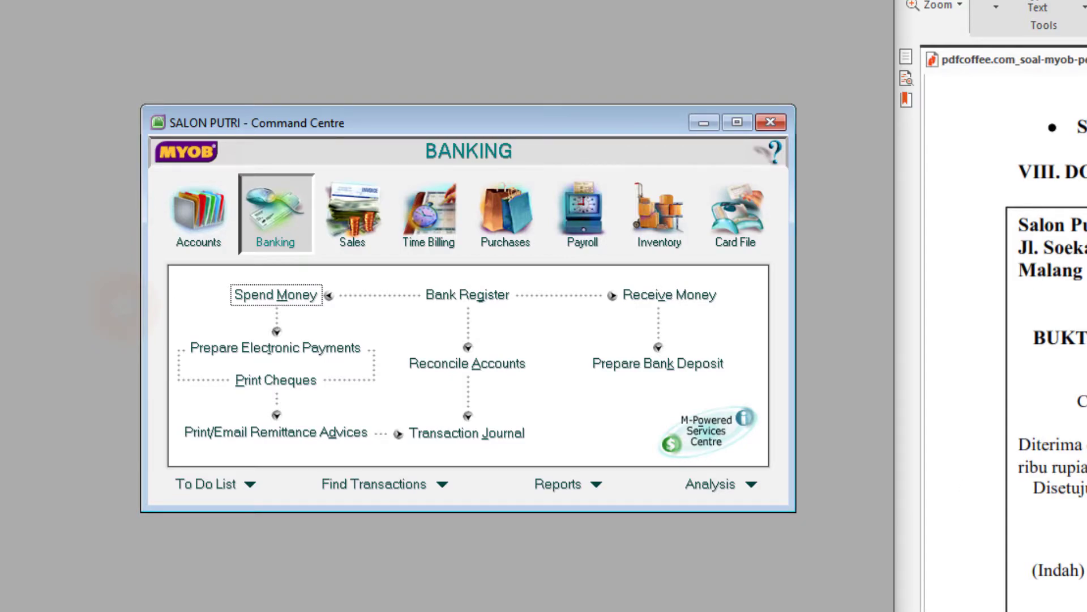
Bring up Dokumen Transaksi No. 2 in the PDF and open a new Spend Money entry for it
scroll(1048, 340, down, 10)
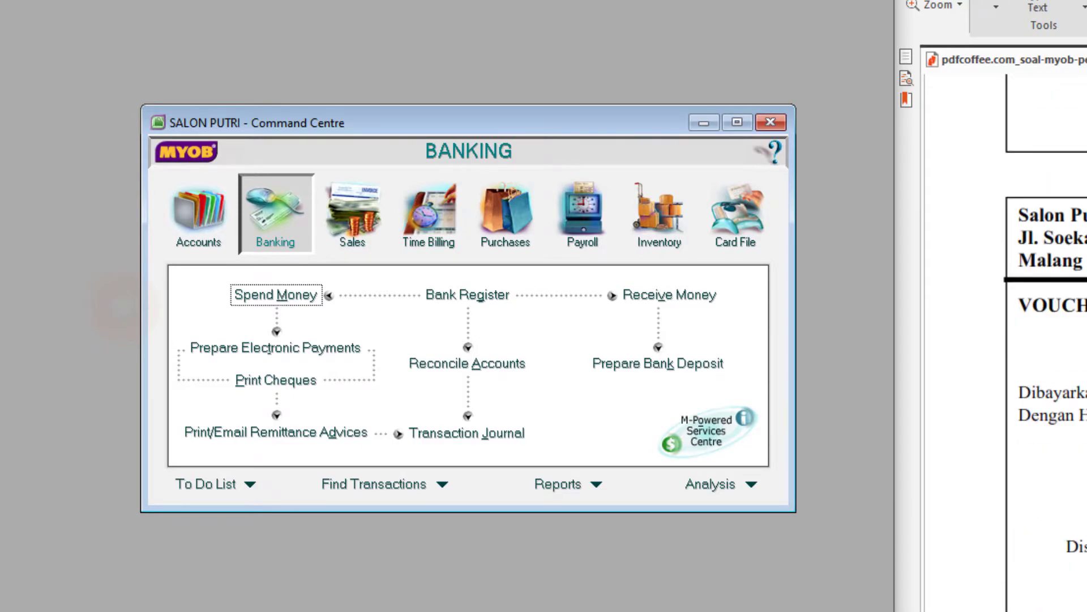
scroll(743, 381, down, 1)
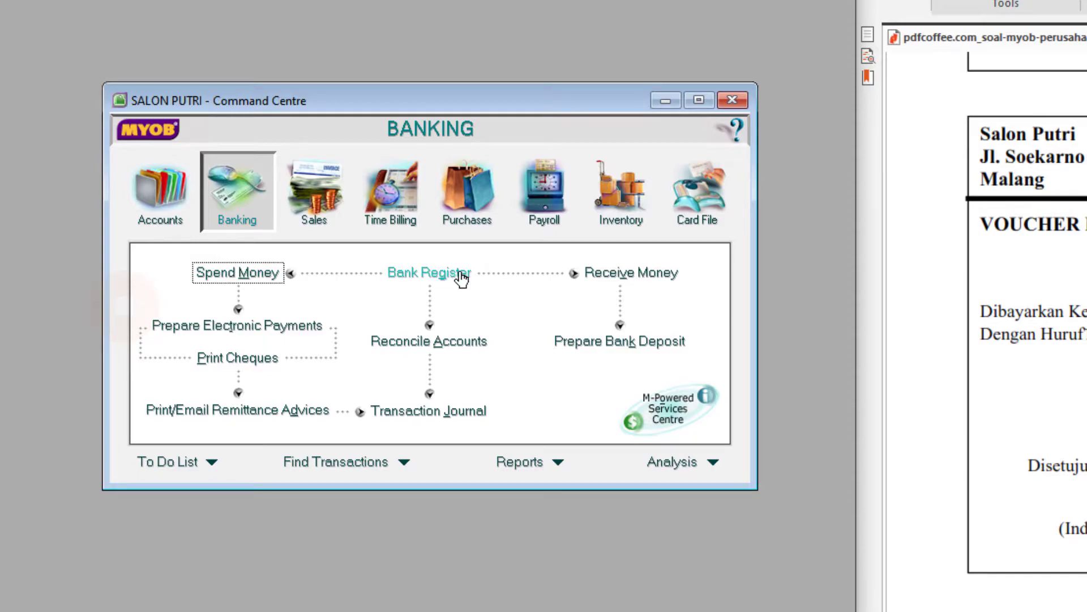
click(251, 280)
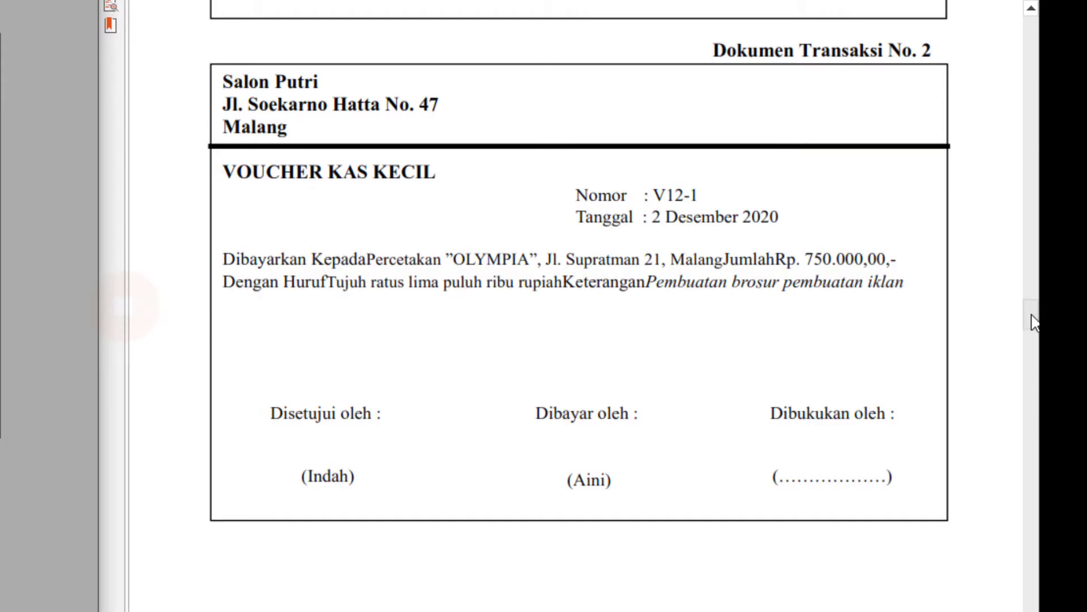
Examine the company's accounting policy on cash expenditures in the PDF to determine how the petty cash voucher is paid
drag(1032, 322, 1034, 119)
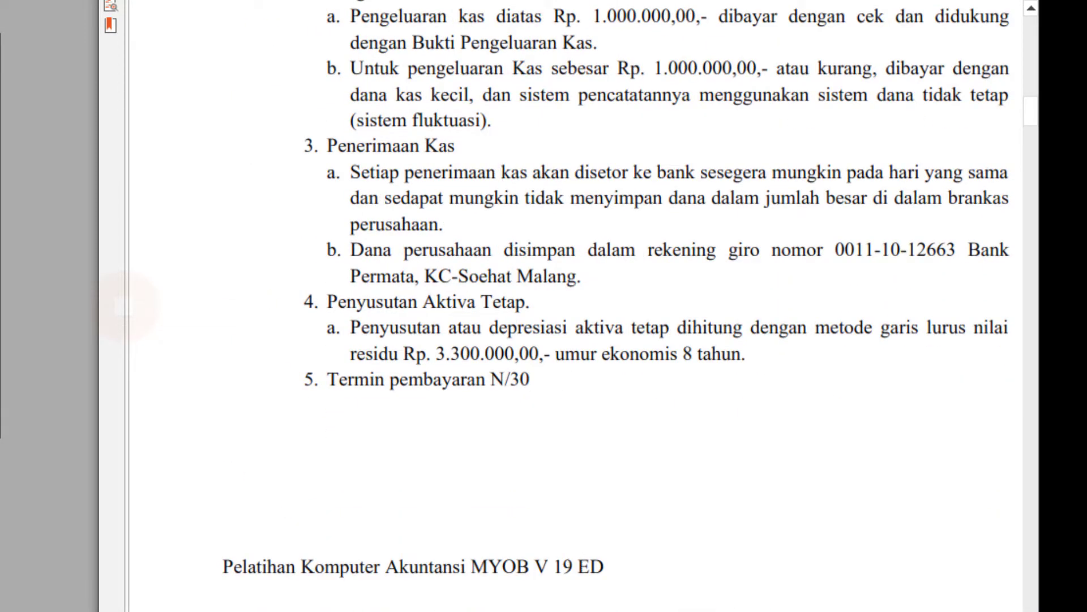
scroll(569, 306, right, 3)
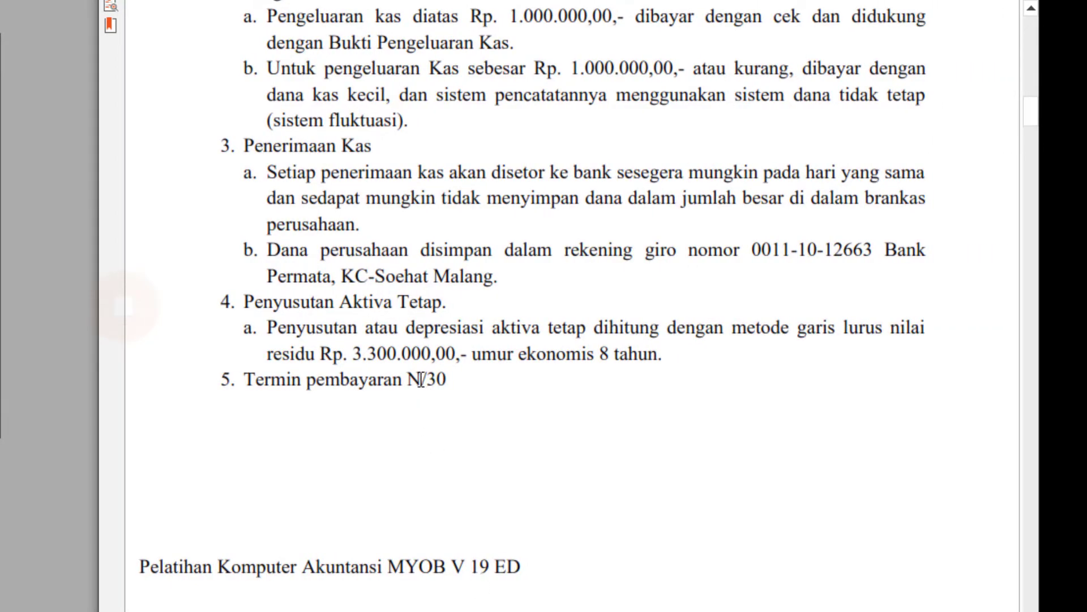
scroll(437, 385, up, 2)
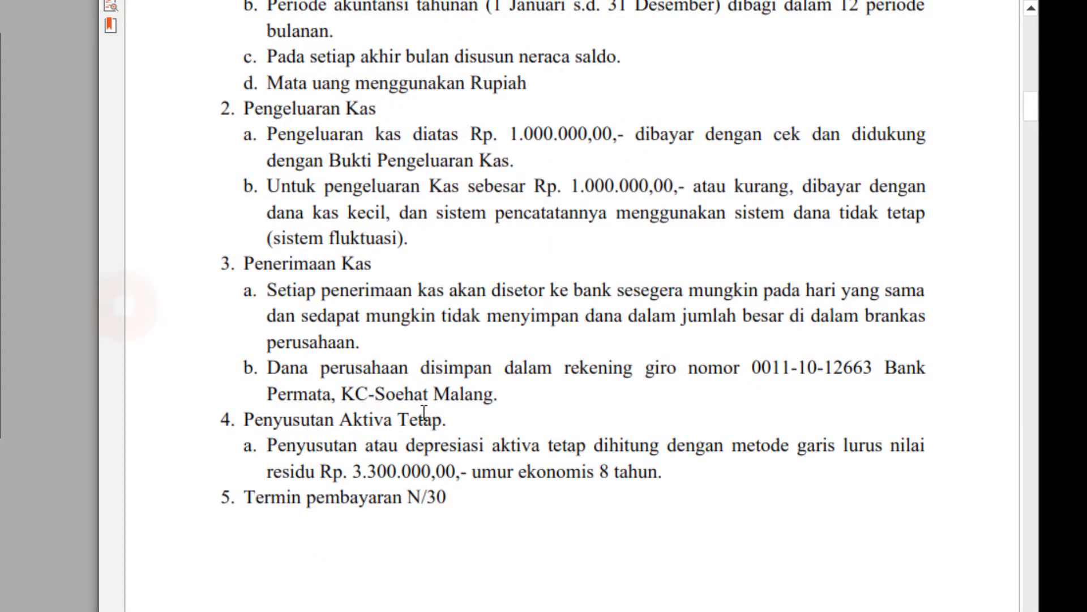
scroll(424, 412, up, 1)
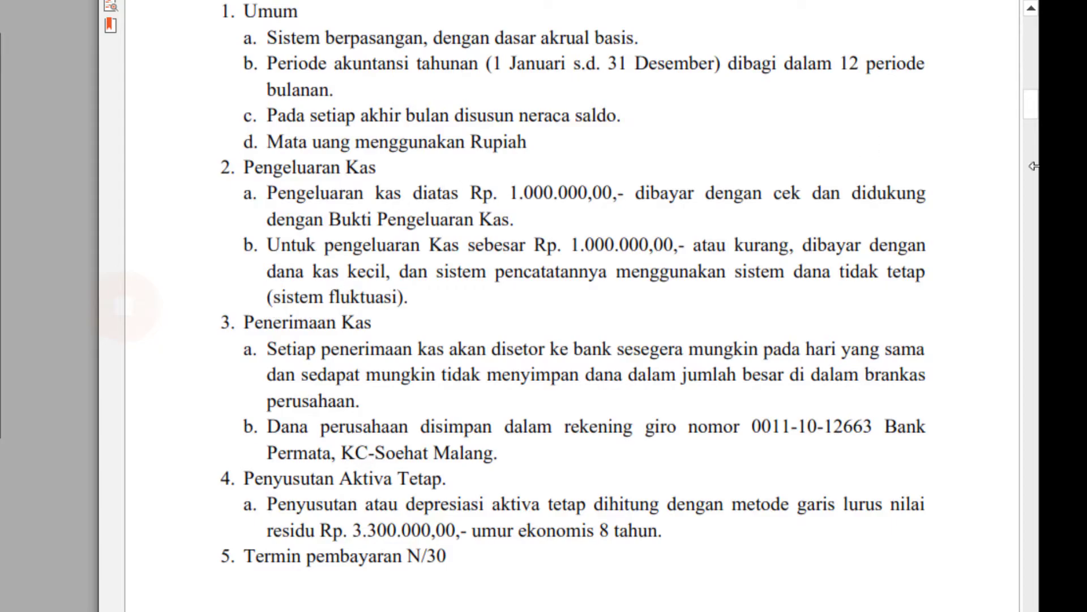
Return to petty cash voucher V12-1 in the PDF and move the Spend Money window clear of the Banking options
drag(1035, 110, 1033, 312)
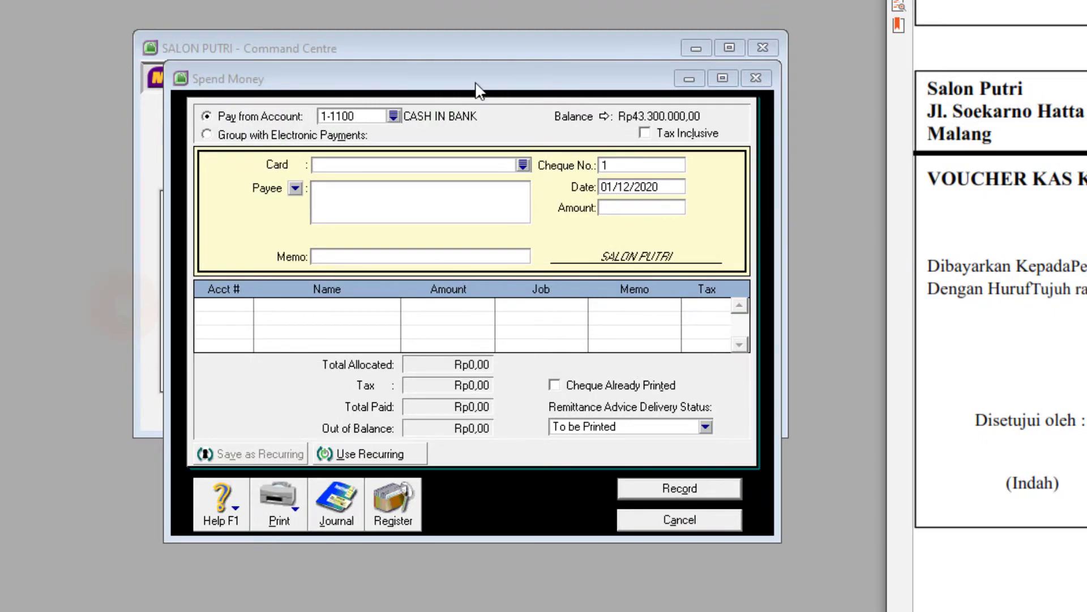
drag(476, 91, 481, 288)
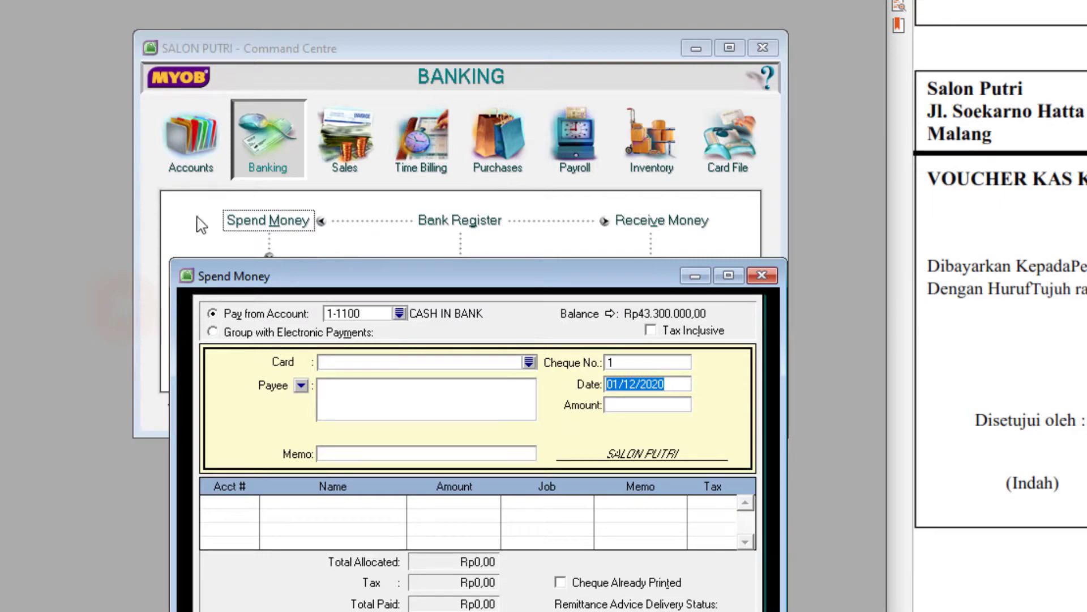
Check which accounts Spend Money offers as the paying account, then leave the selection list
drag(448, 278, 444, 55)
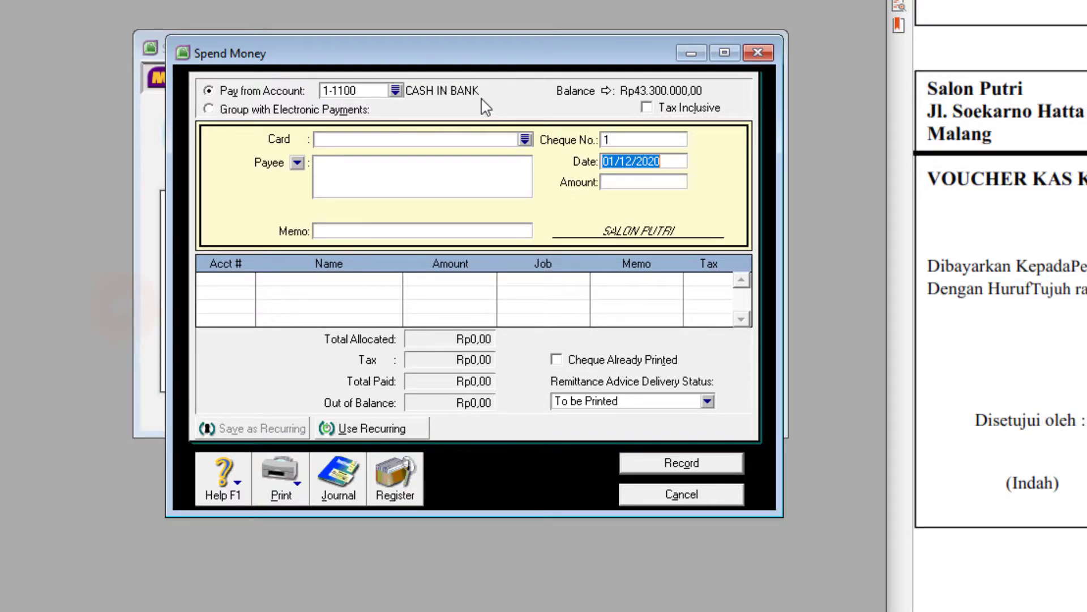
click(395, 91)
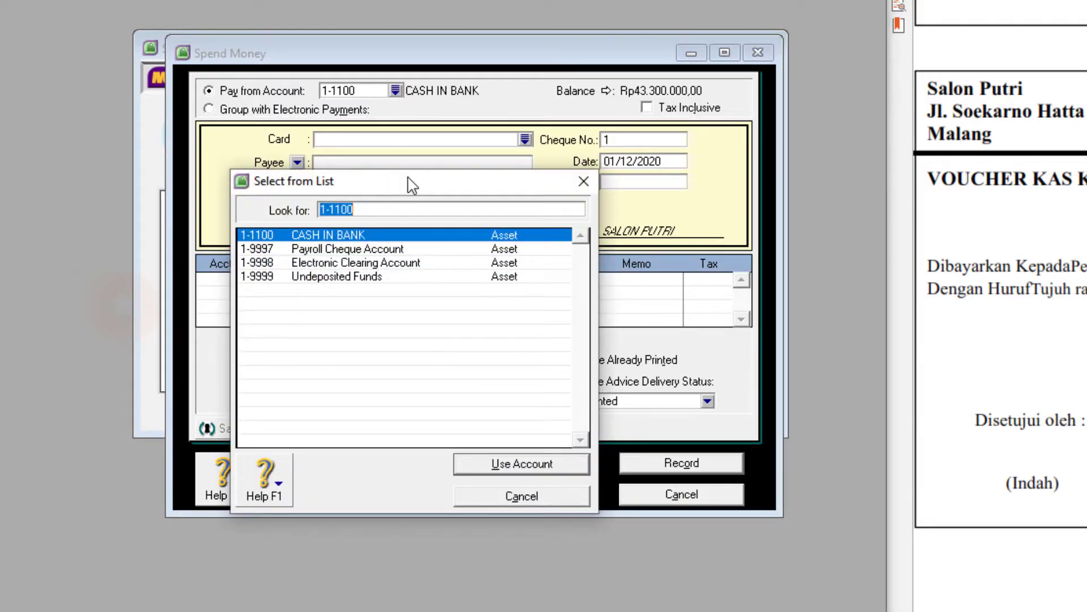
drag(404, 190, 439, 91)
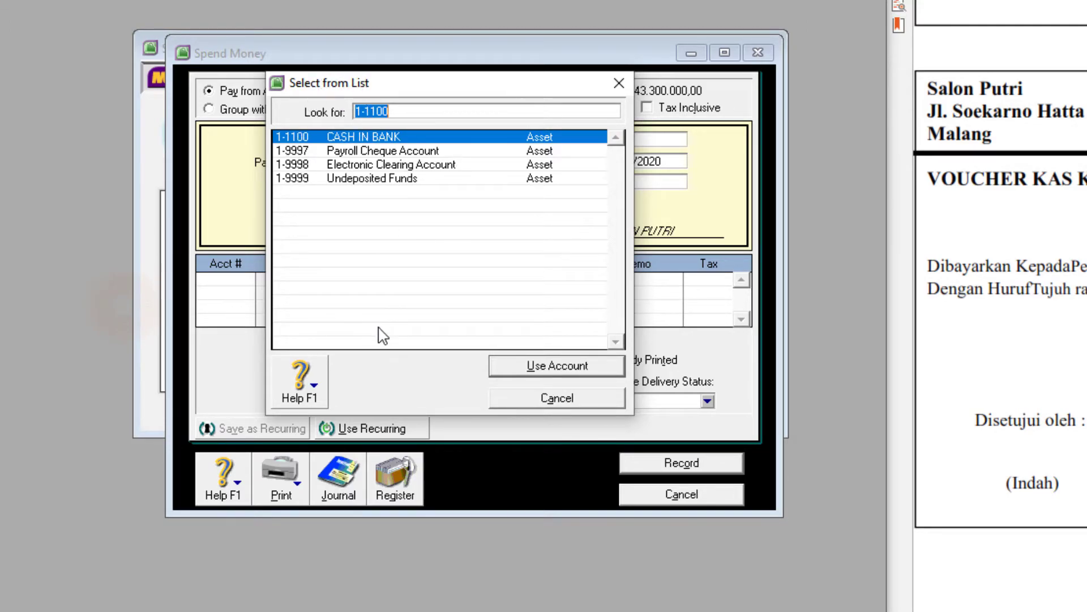
click(547, 398)
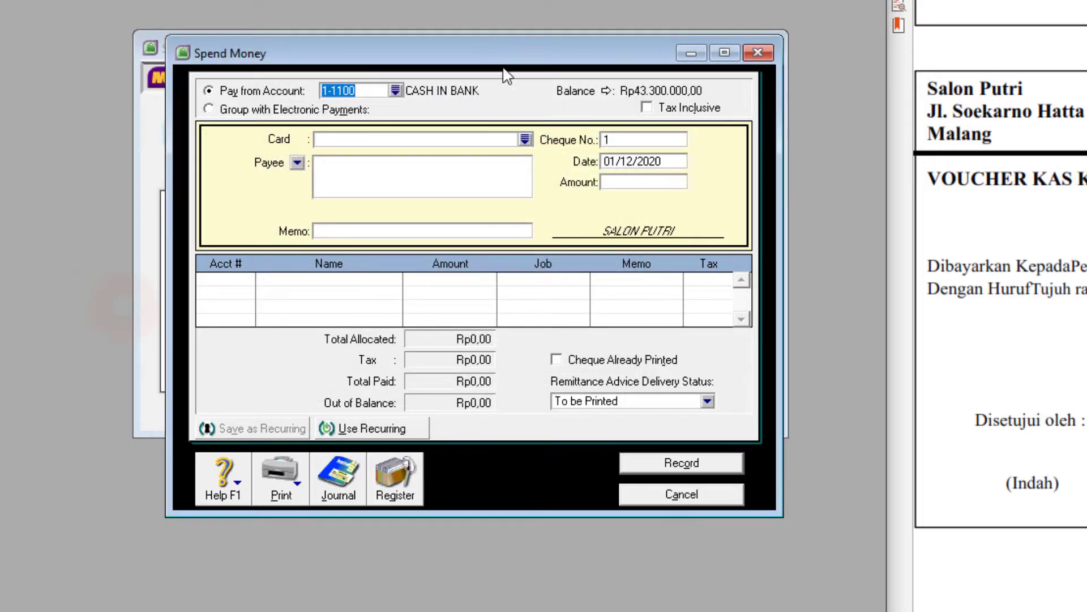
Open the Accounts List alongside Spend Money and check the account type of 1-1200 PETTY CASH
drag(497, 54, 566, 306)
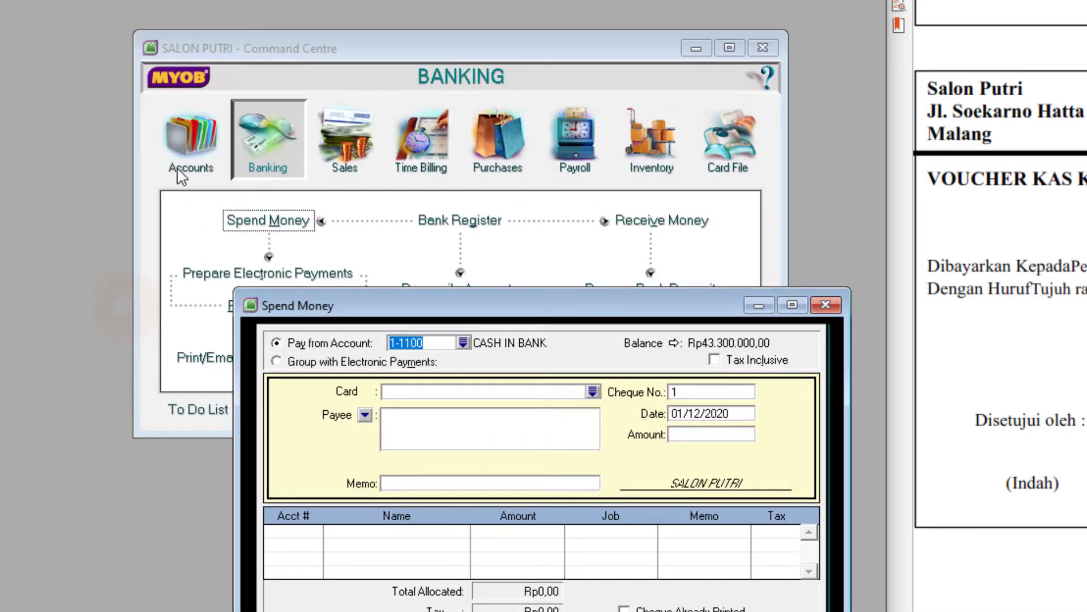
click(192, 145)
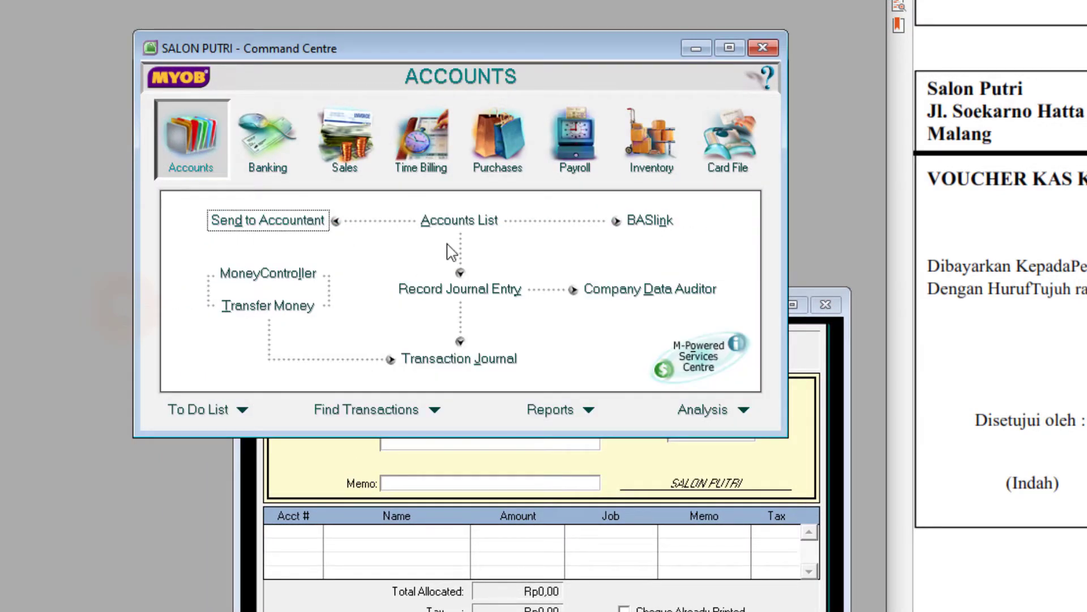
click(458, 221)
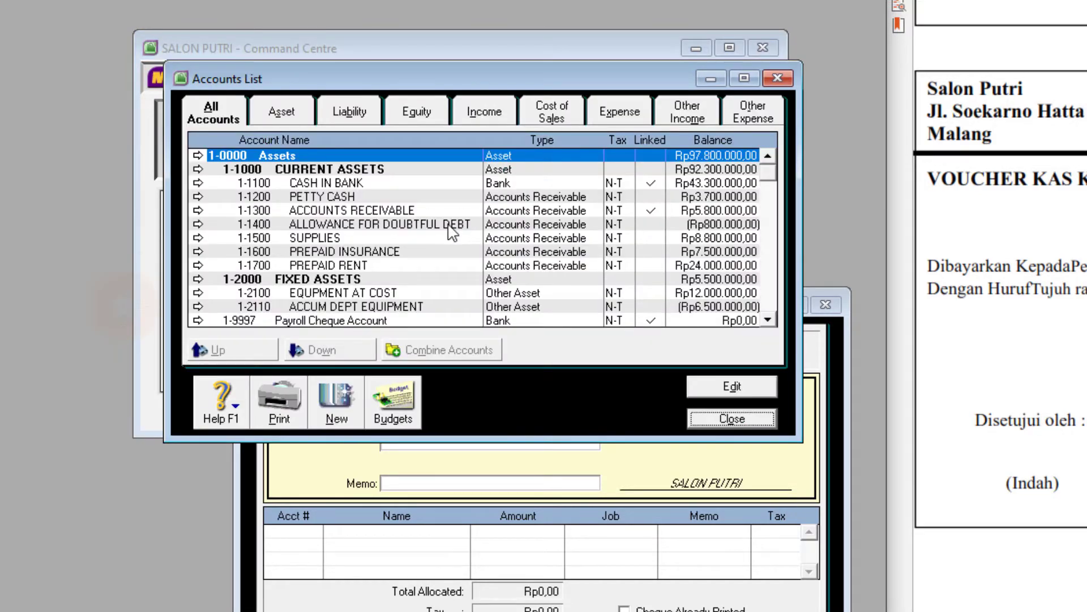
click(325, 197)
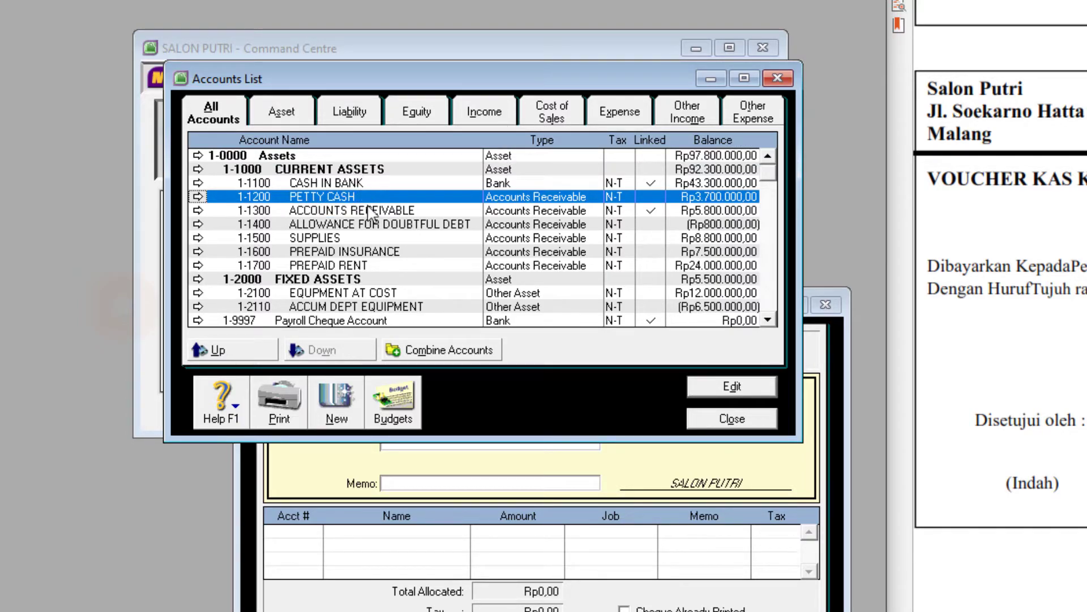
click(393, 499)
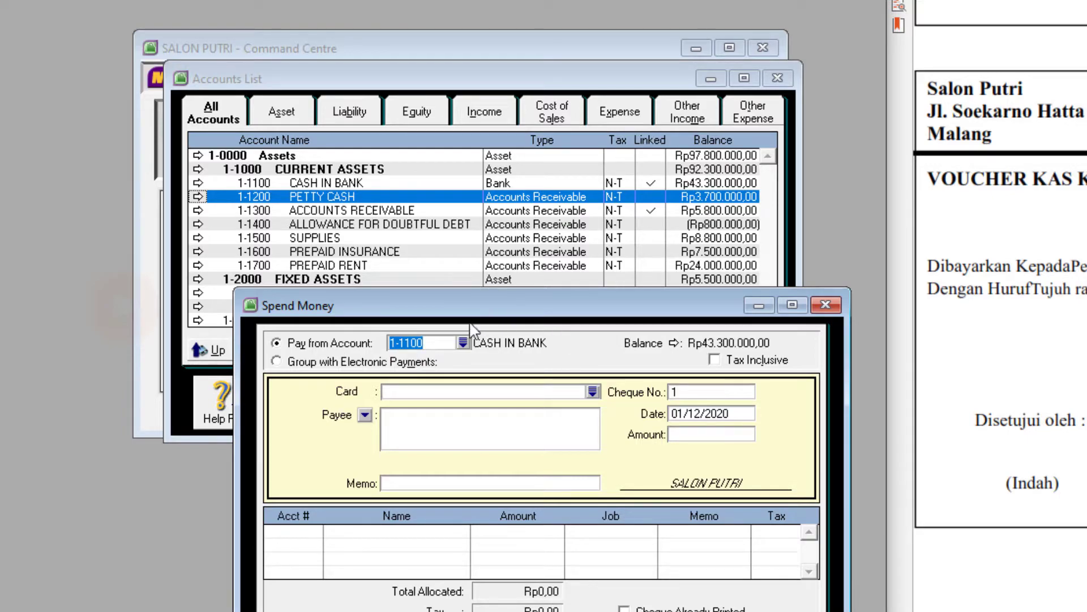
click(332, 197)
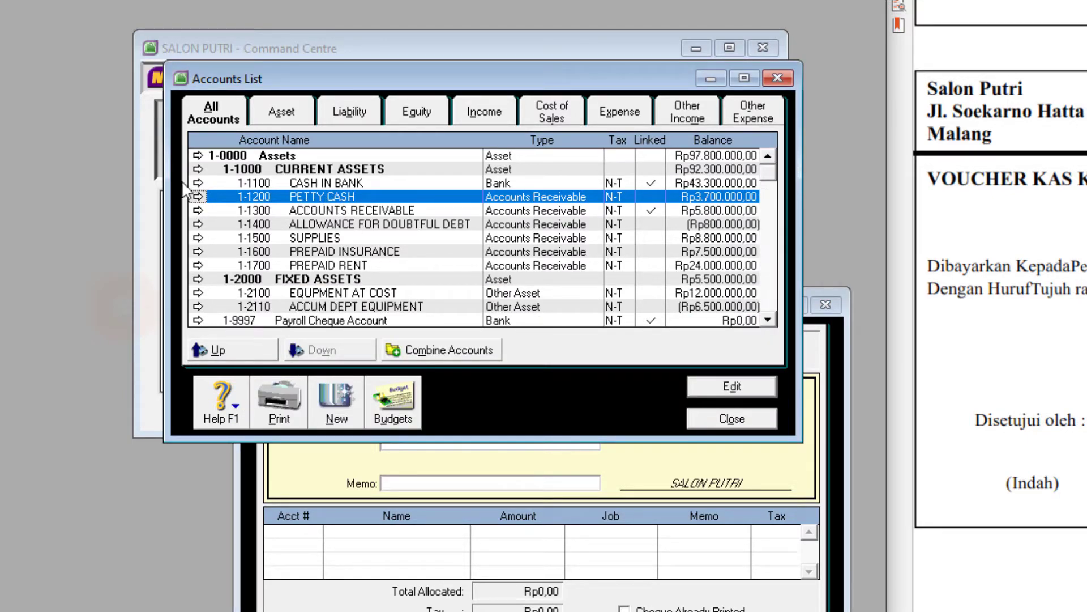
Change the account type of 1-1200 PETTY CASH to Bank and close the Accounts List
double_click(339, 198)
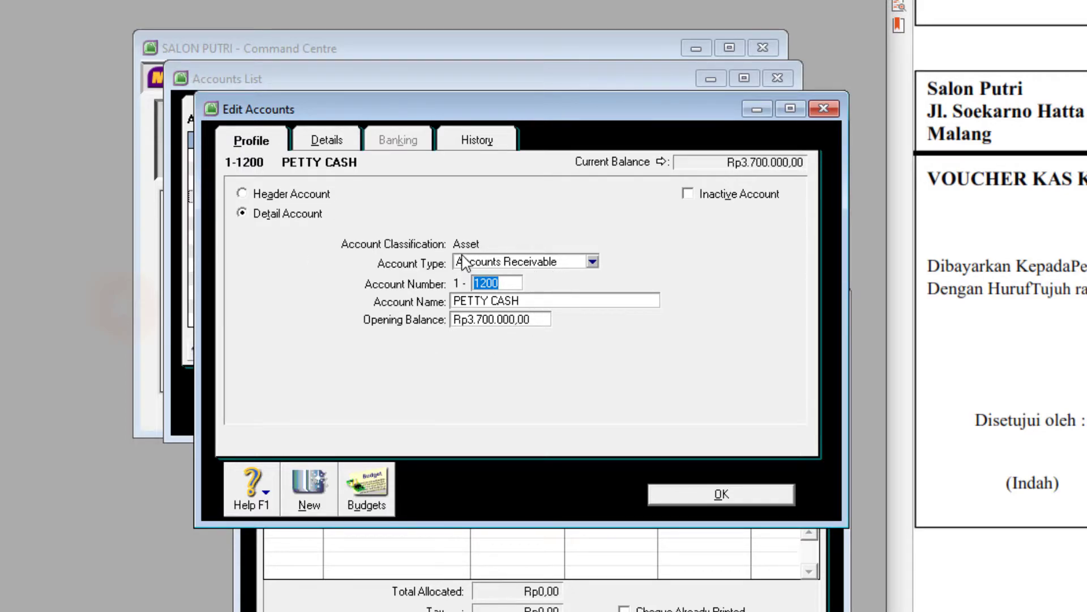
click(593, 262)
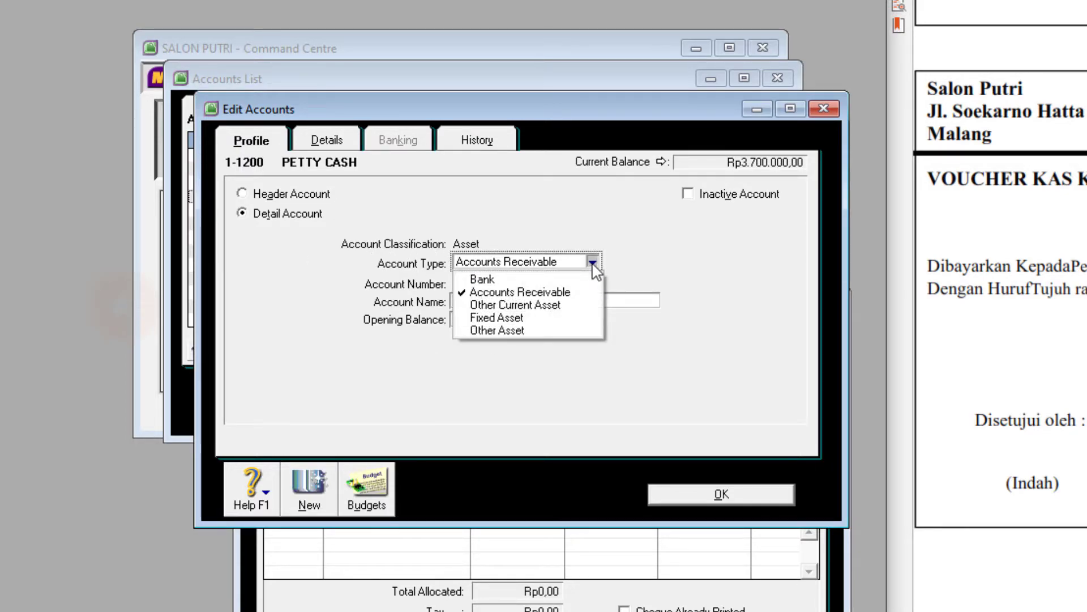
click(494, 284)
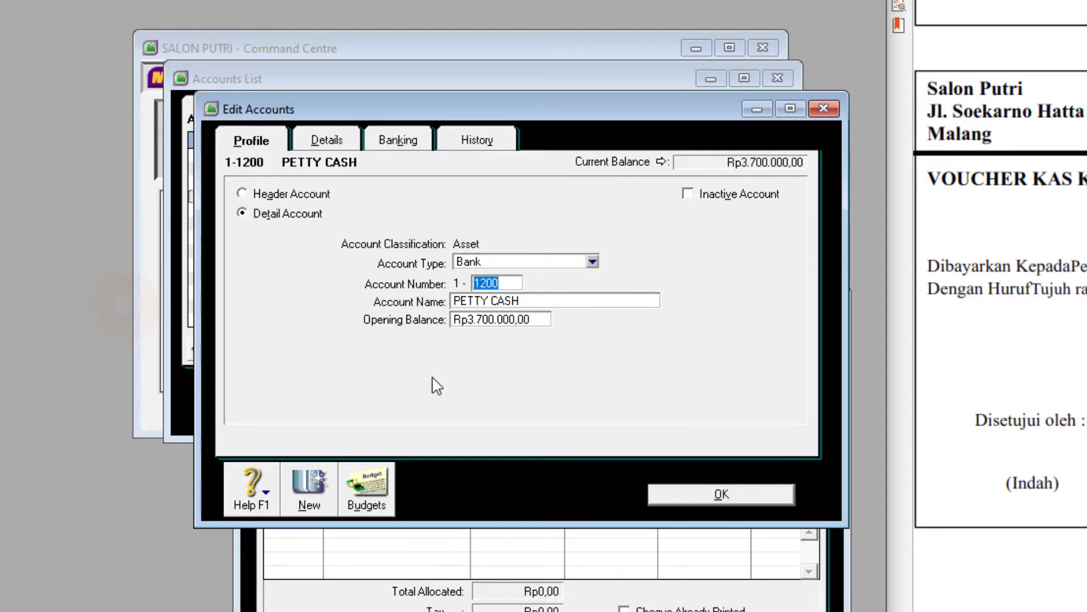
click(734, 500)
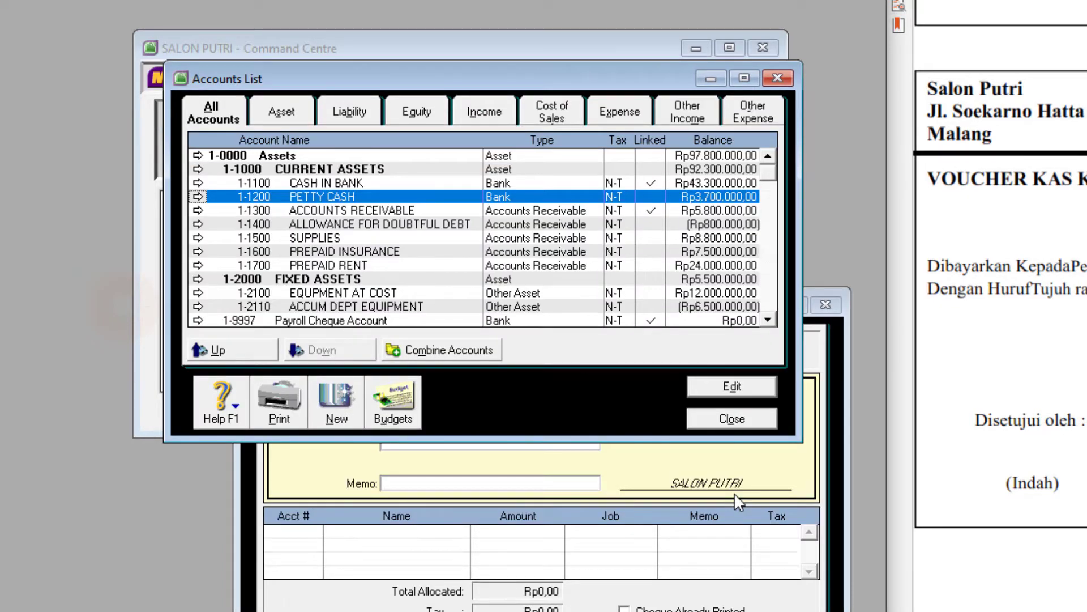
click(733, 419)
Set 1-1200 PETTY CASH as the account that the Spend Money entry is paid from
drag(636, 308, 596, 34)
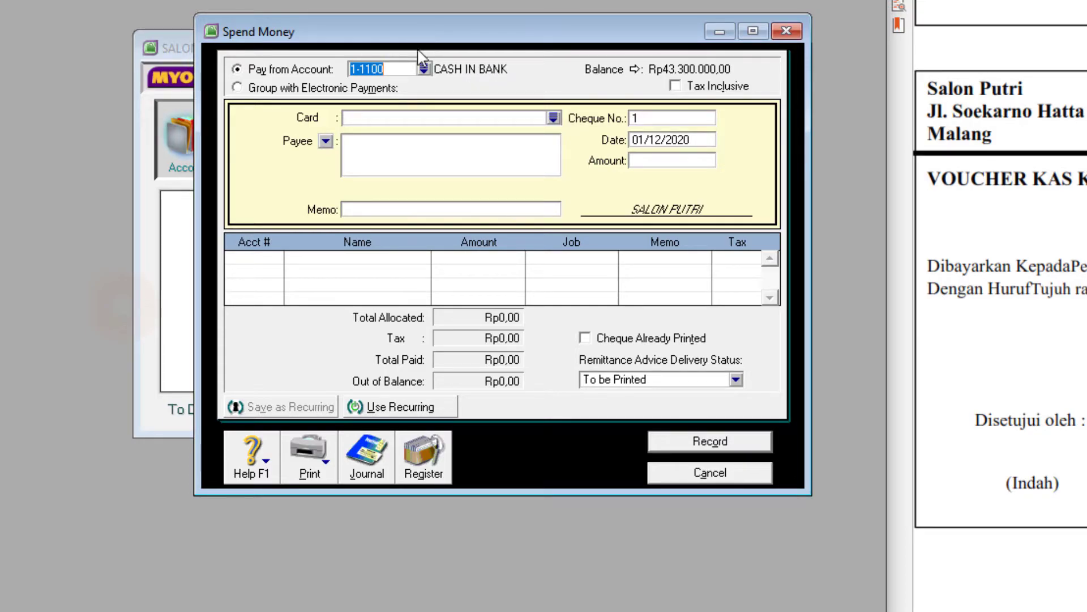
click(426, 72)
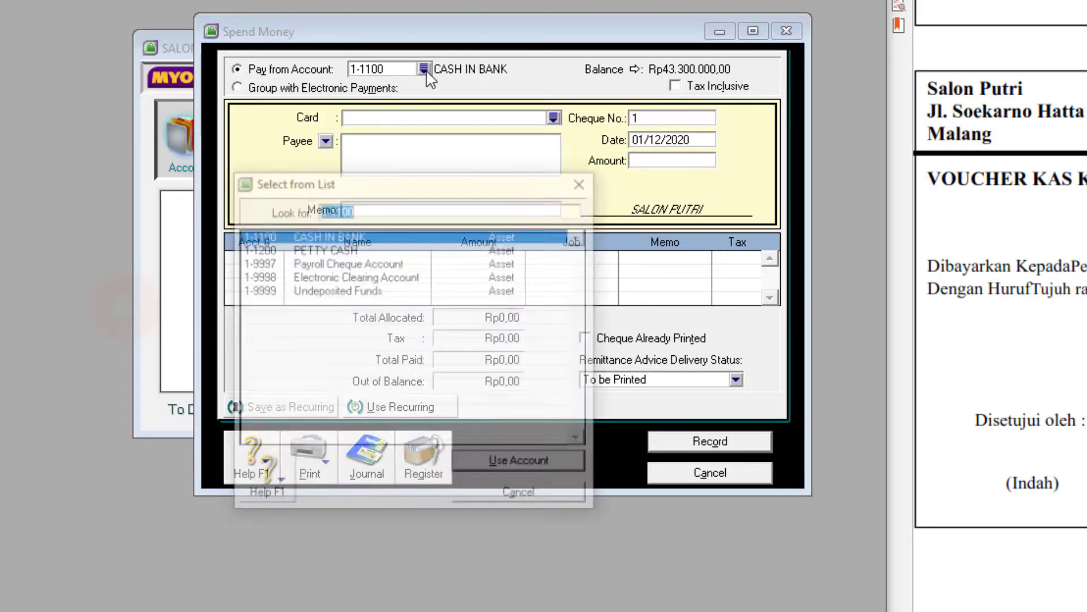
click(331, 248)
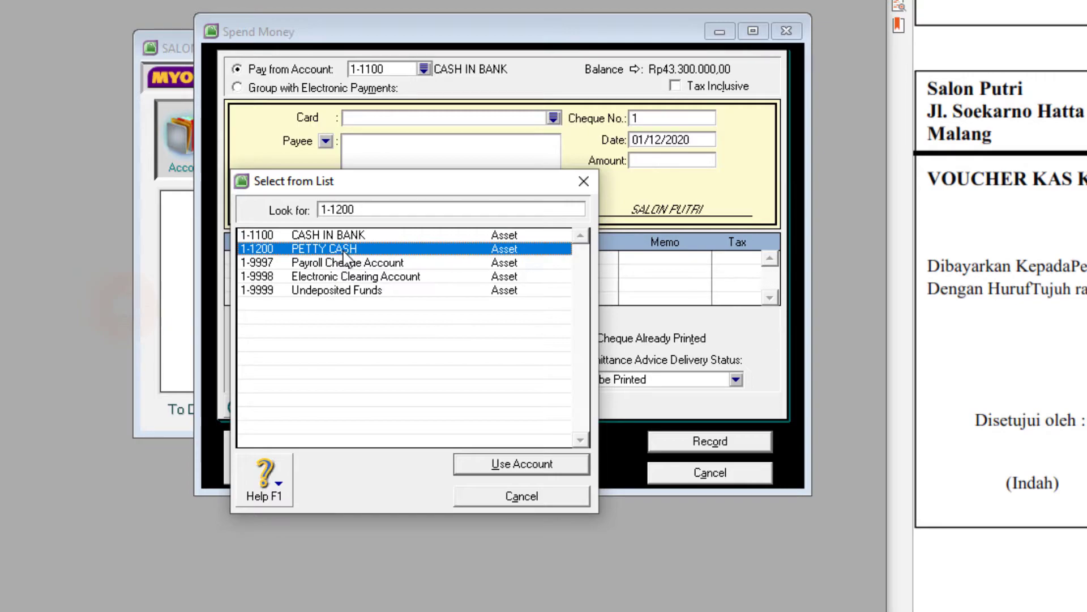
double_click(344, 252)
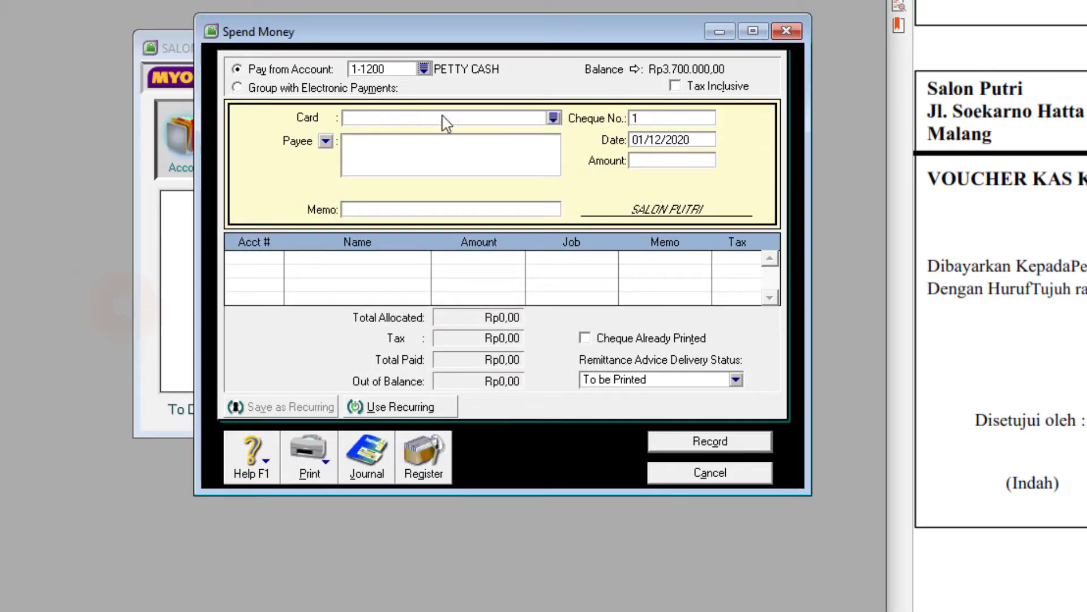
Set the entry's cheque number to V12-1 and its date to 02/12/2020
click(657, 120)
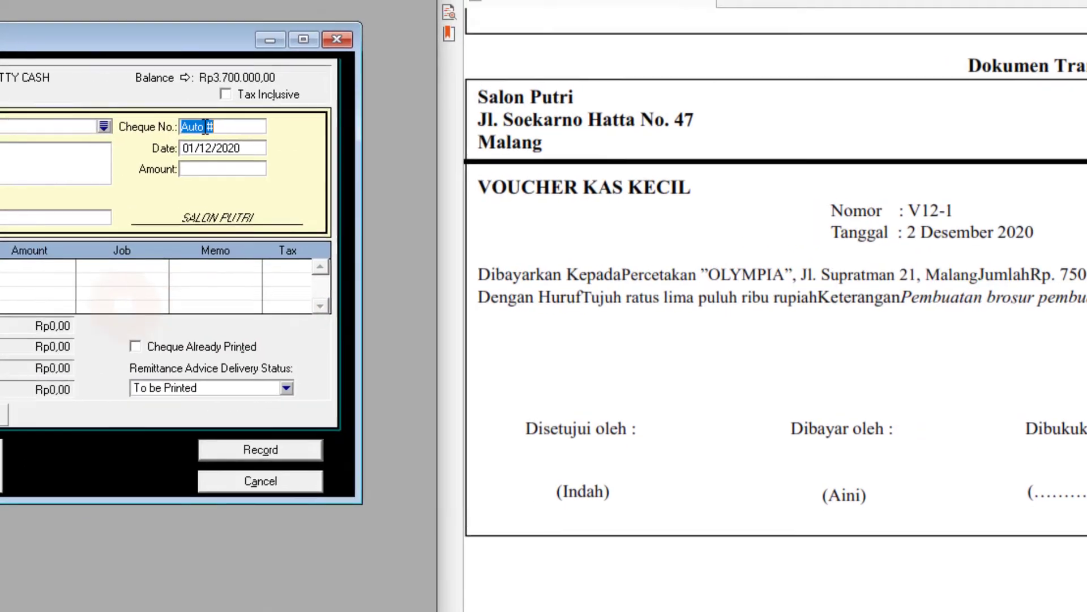
text(v12-1)
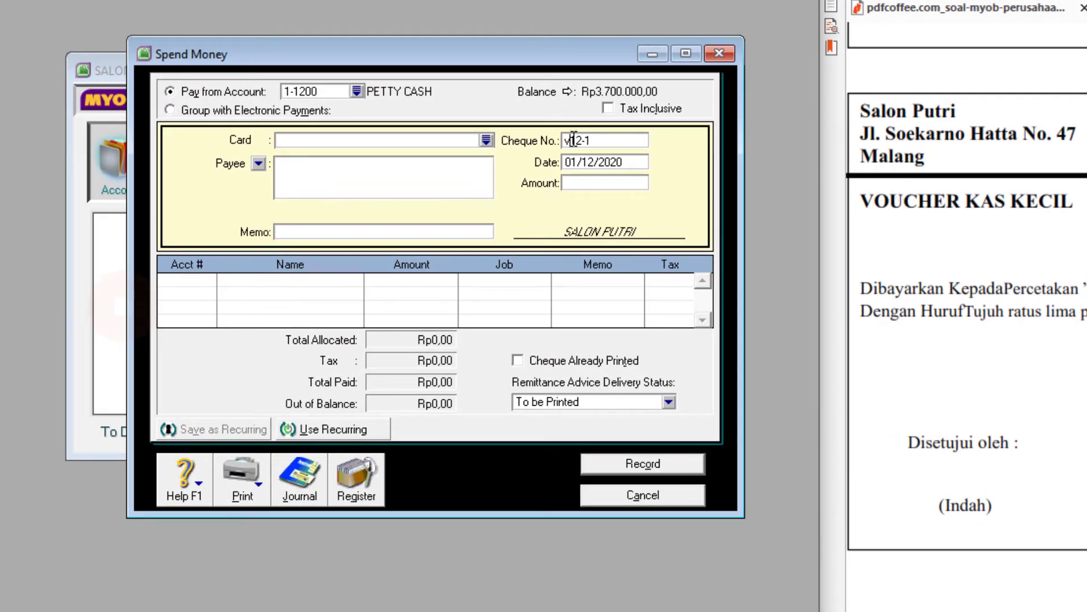
click(573, 139)
key(BackSpace)
text(V)
click(597, 164)
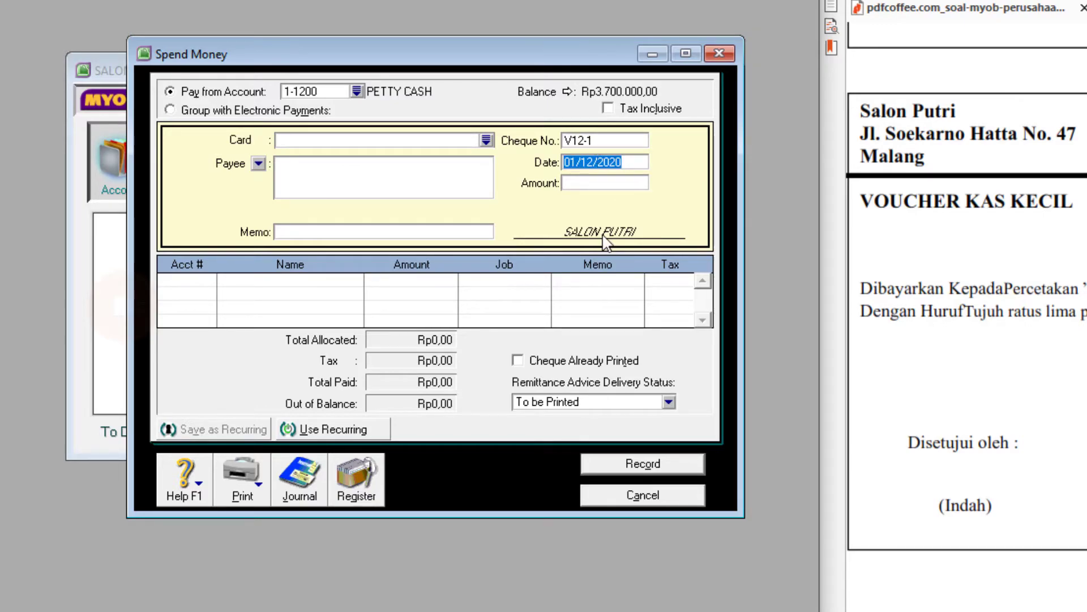
click(575, 162)
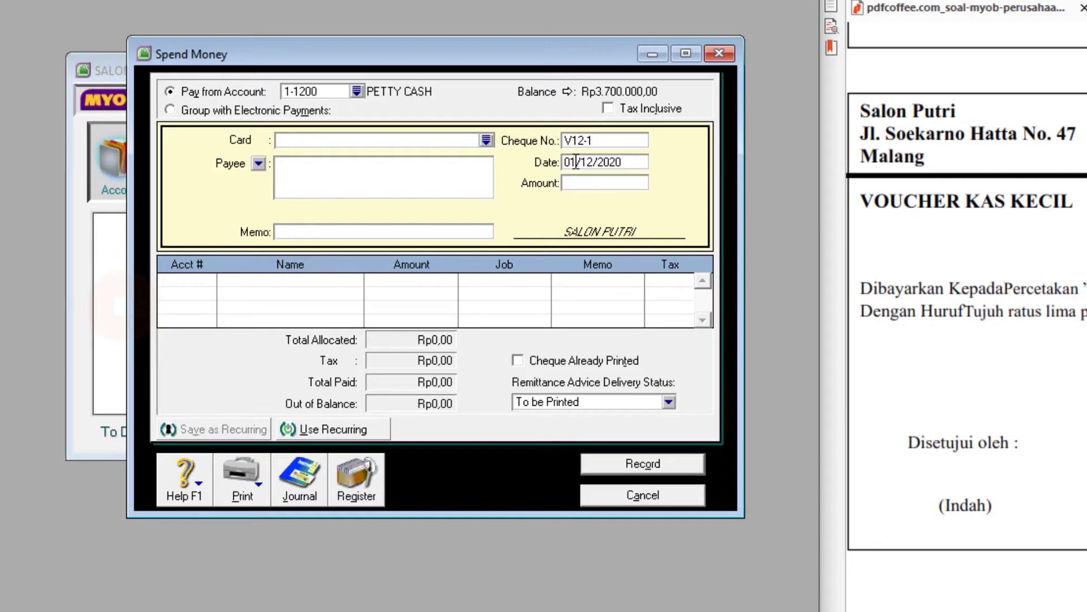
text(2)
key(Tab)
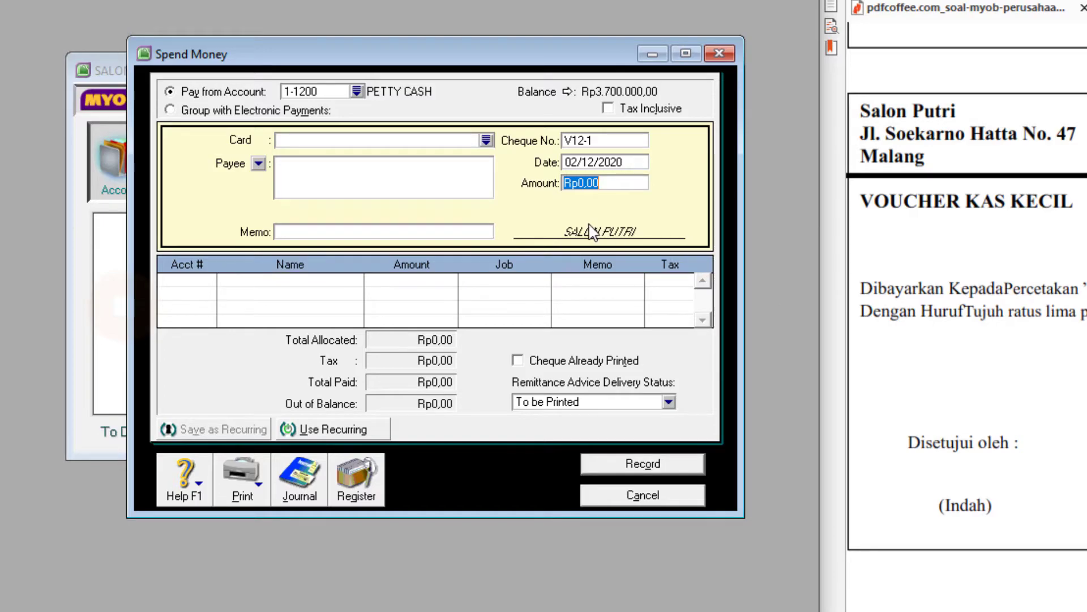
Enter an amount of Rp750.000 and the memo PEMBUATAN BROSUR for the petty cash payment
text(750000)
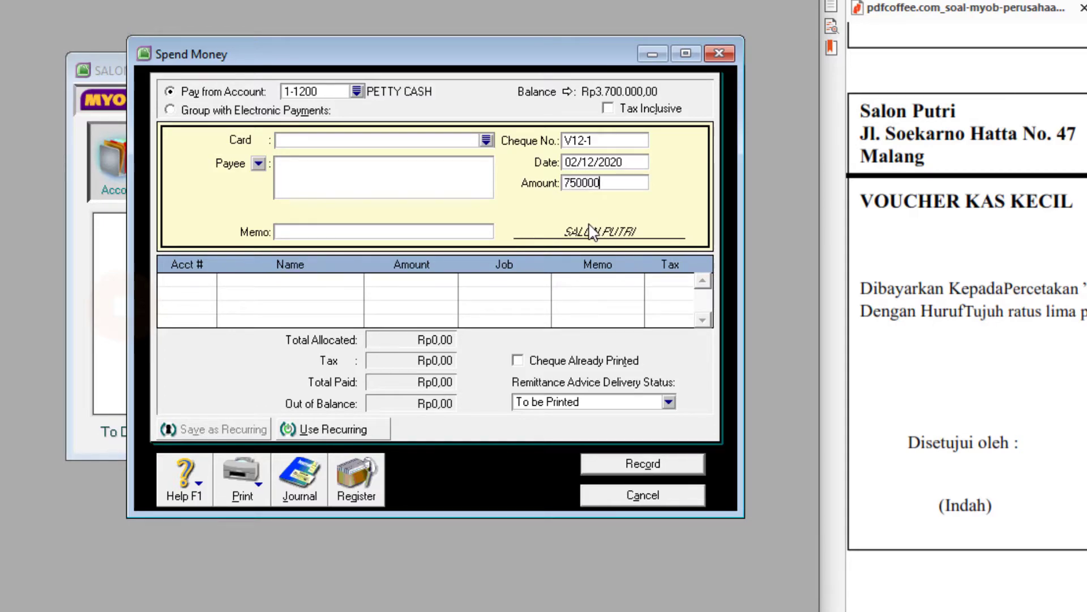
click(299, 233)
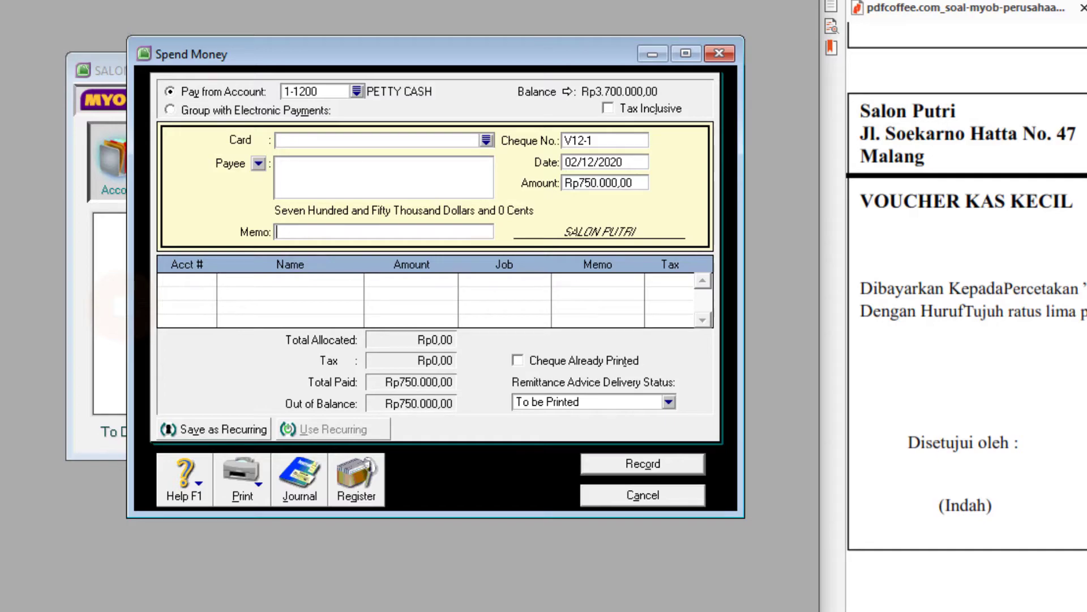
text(PEMBUATAN BROSUR)
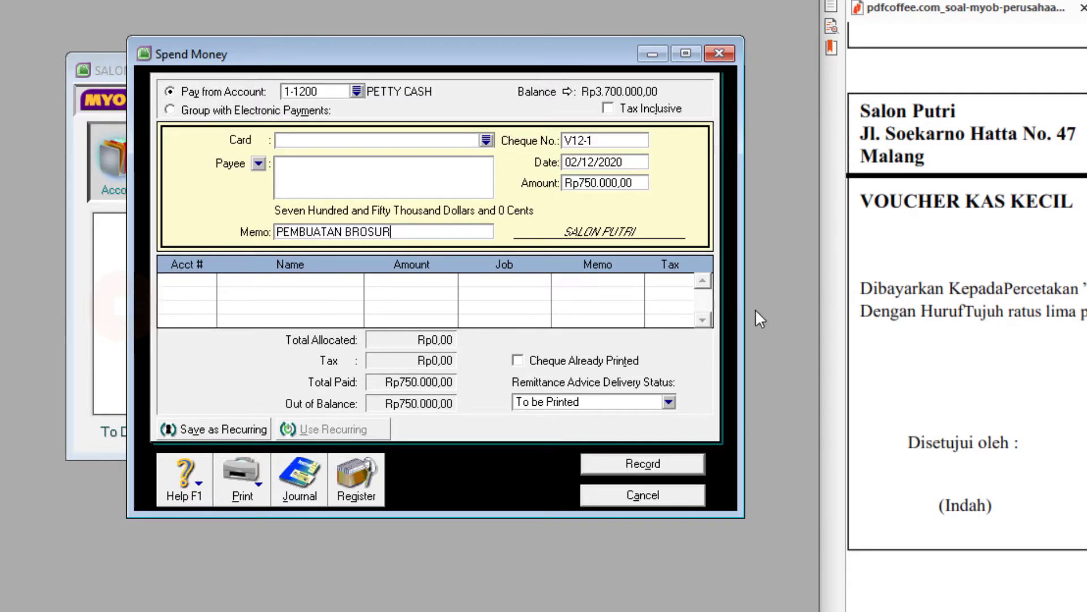
Allocate the payment to 6-1000 ADVERTISING EXPENSES, then record it and close Spend Money
click(205, 283)
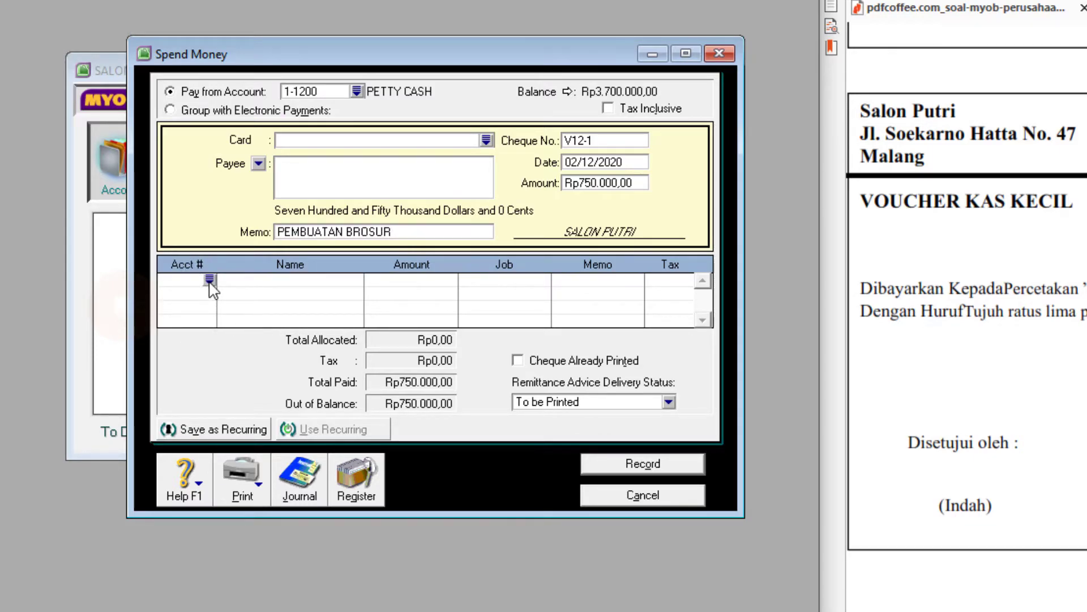
click(209, 279)
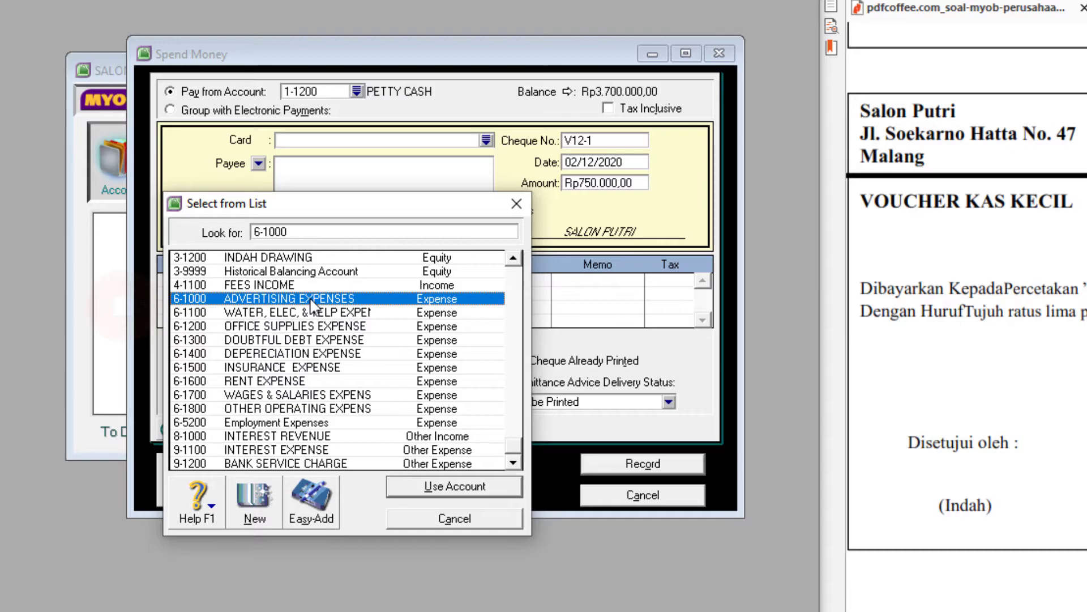
double_click(305, 299)
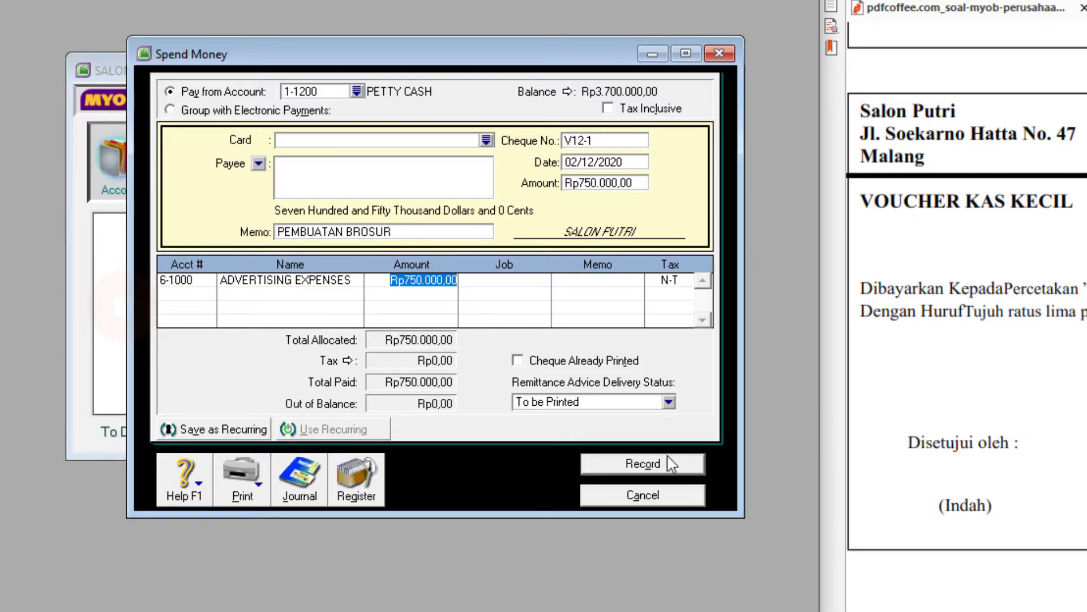
click(633, 476)
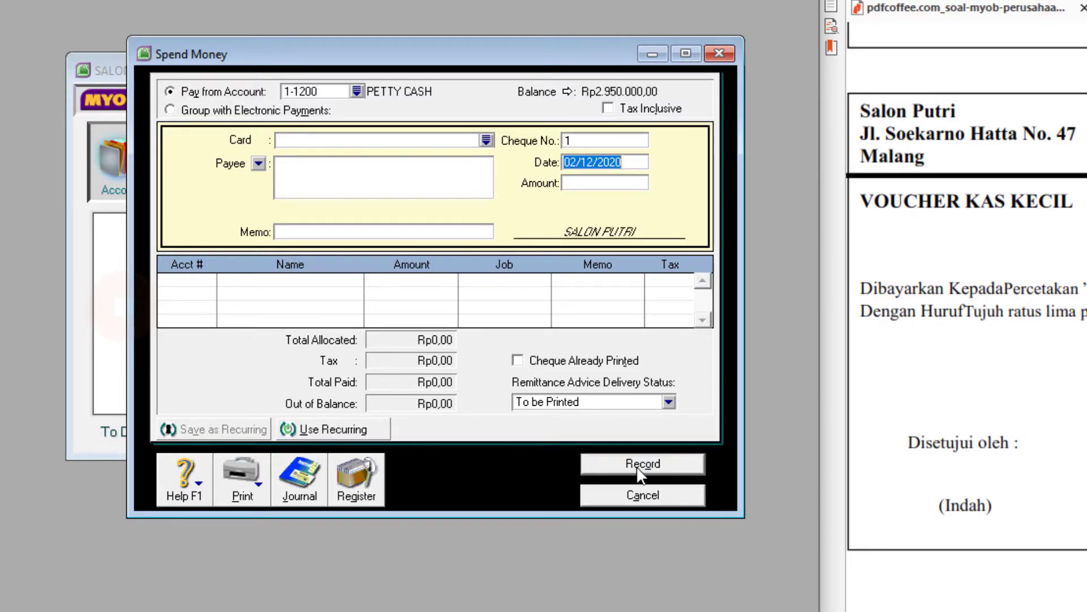
click(675, 500)
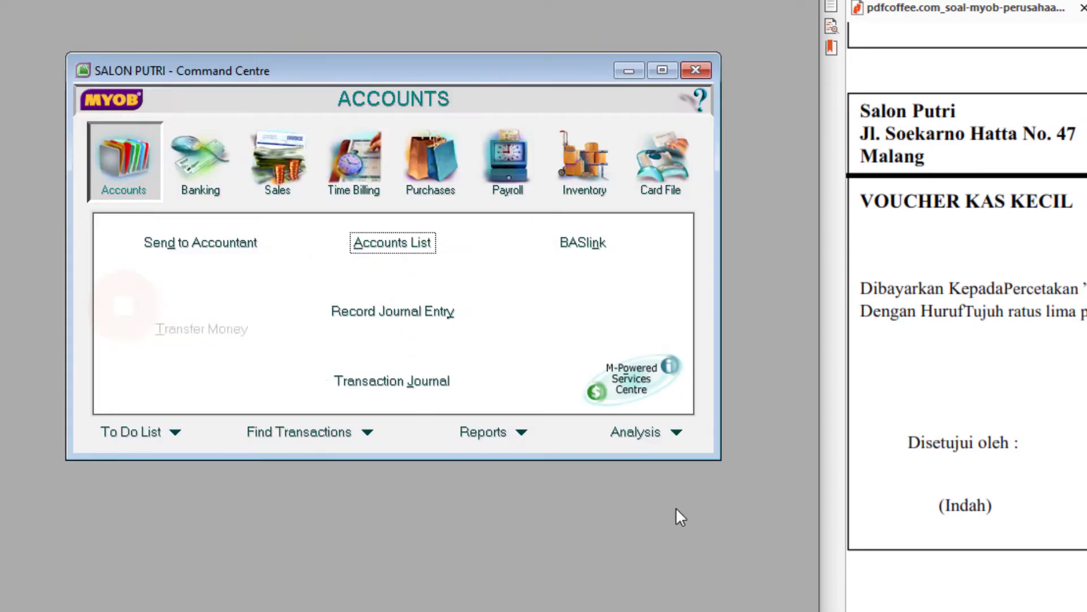
Find cash receipt BKM12-1 in the PDF and open Receive Payments for it in MYOB
scroll(963, 524, down, 6)
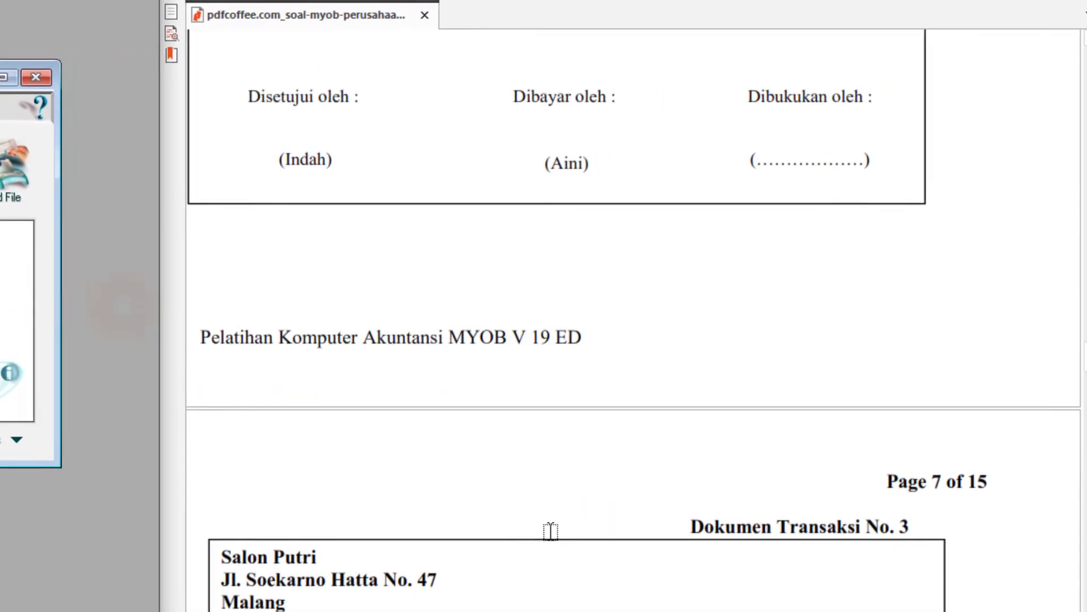
scroll(963, 524, down, 3)
scroll(537, 531, down, 6)
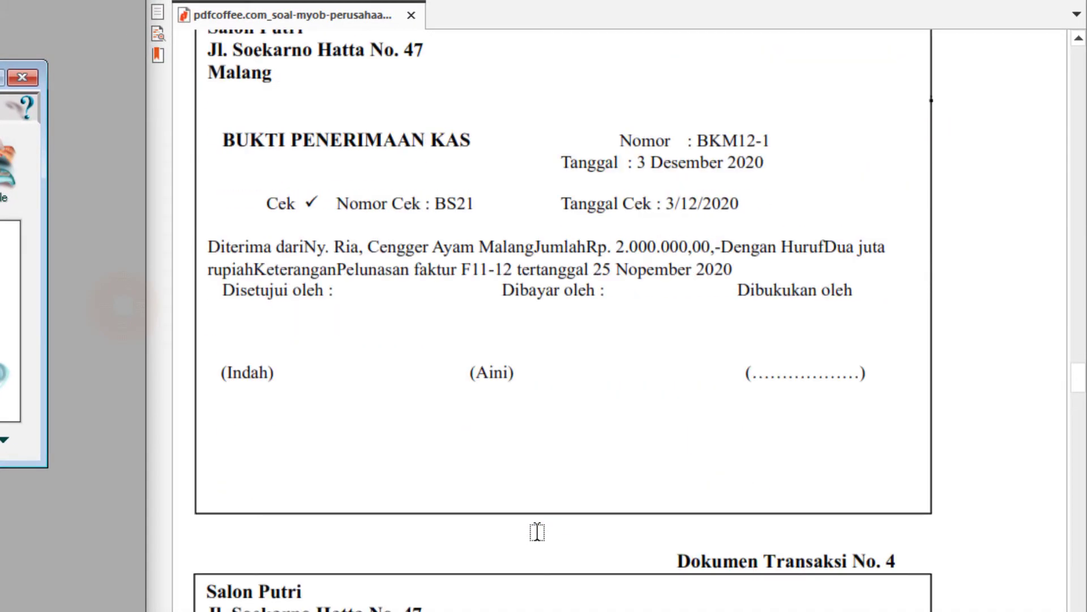
scroll(484, 548, up, 1)
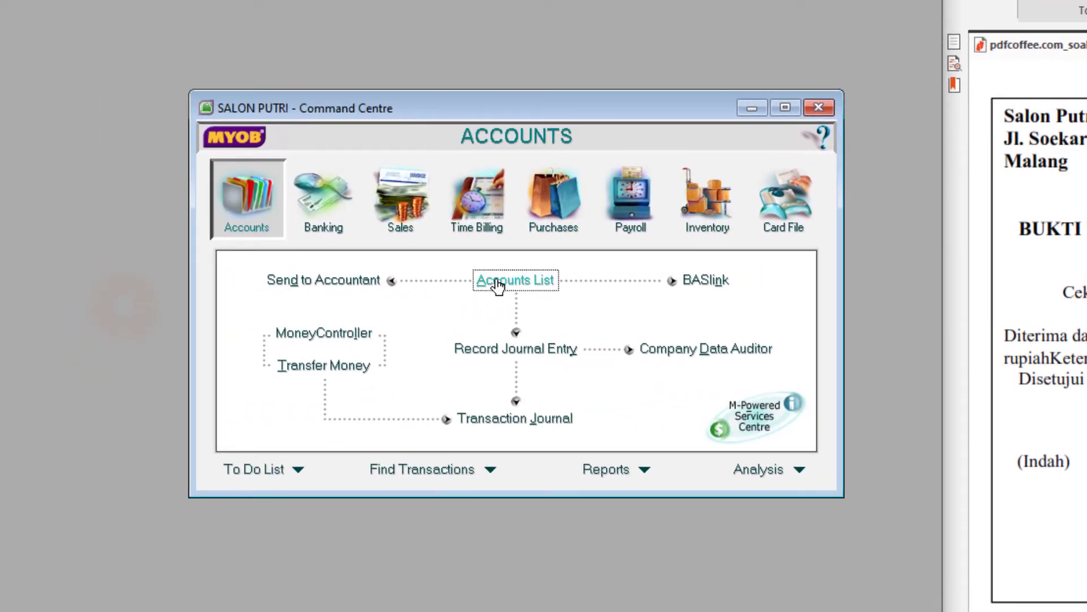
click(397, 206)
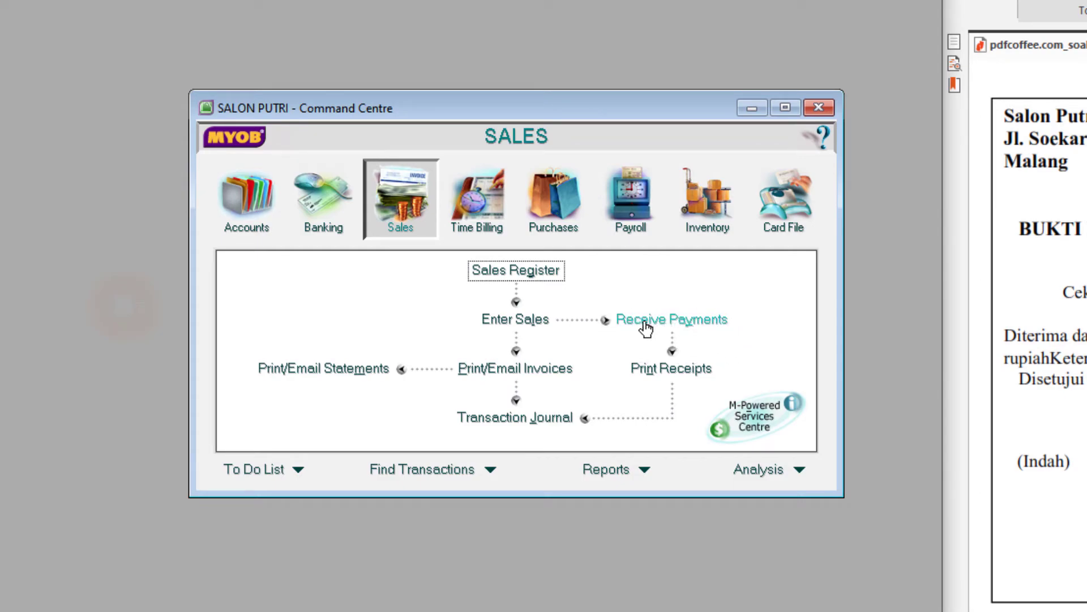
click(687, 326)
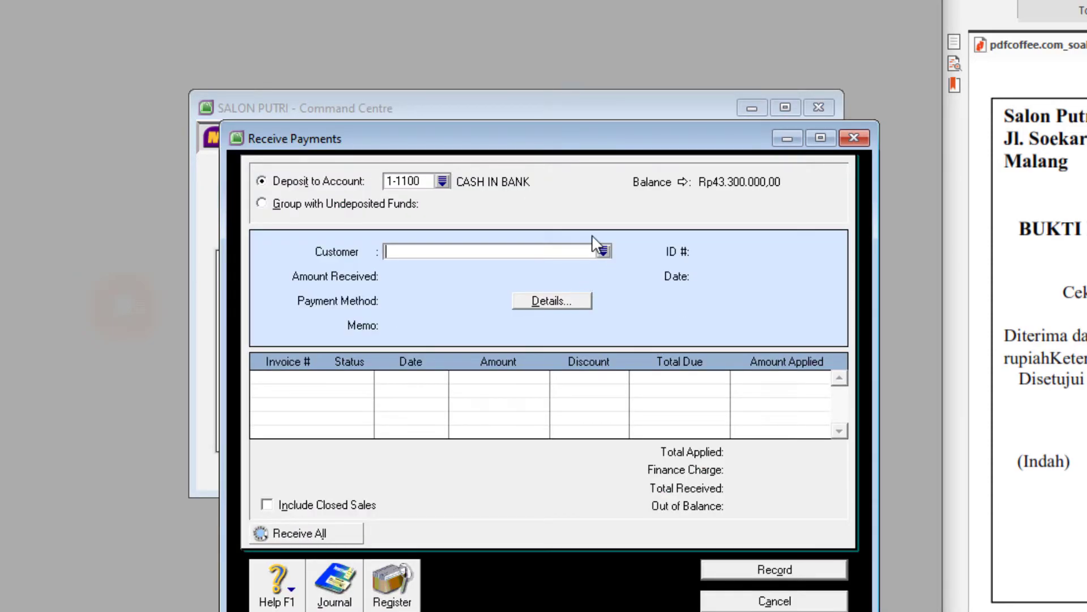
Select the customer named on cash receipt BKM12-1 as the payer in Receive Payments
drag(560, 142, 527, 103)
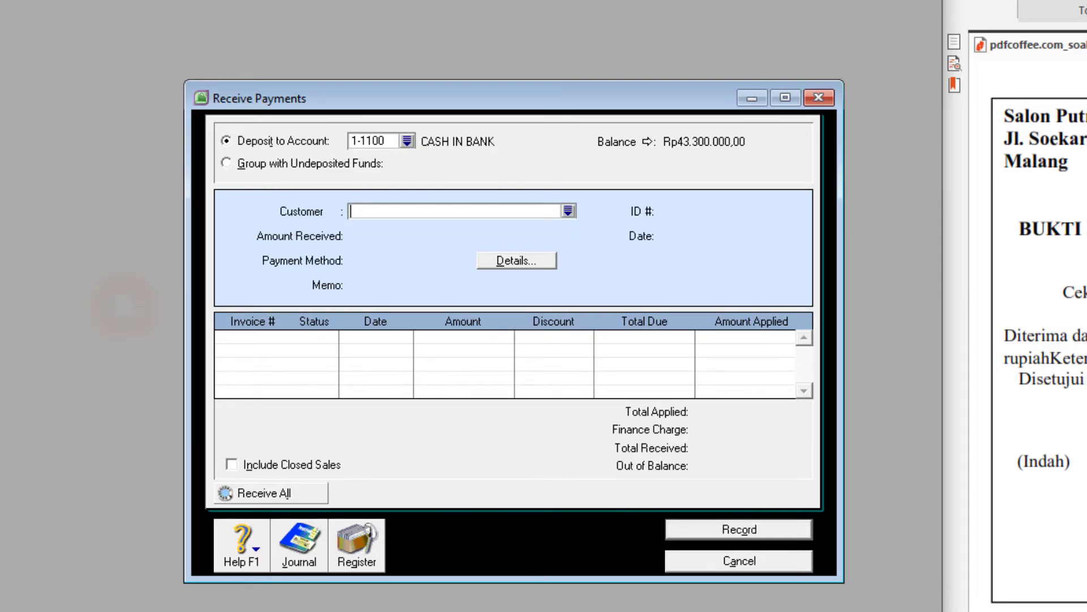
key(alt+Tab)
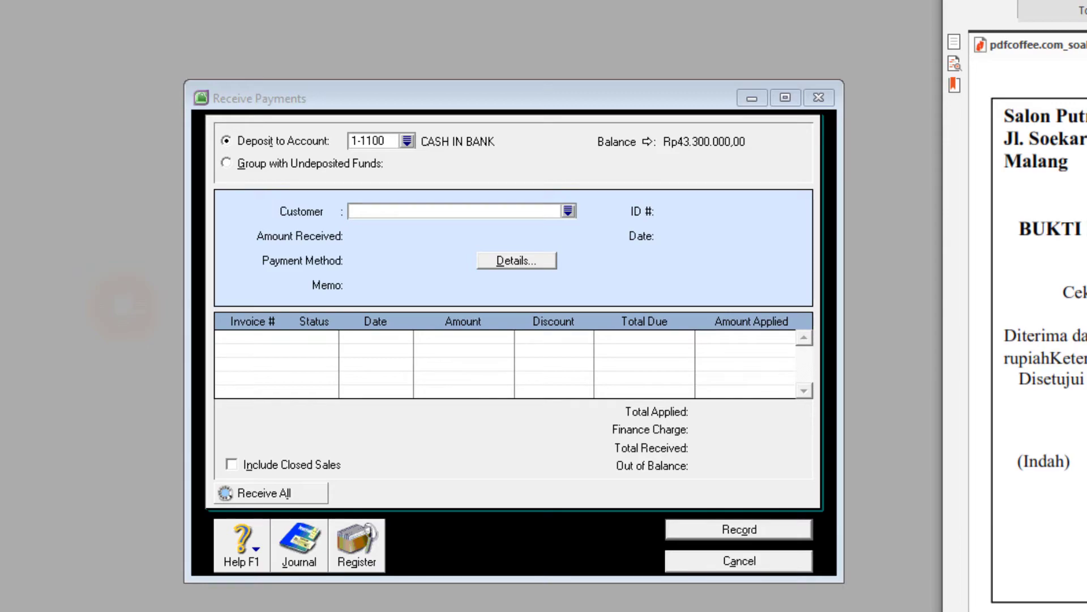
click(568, 211)
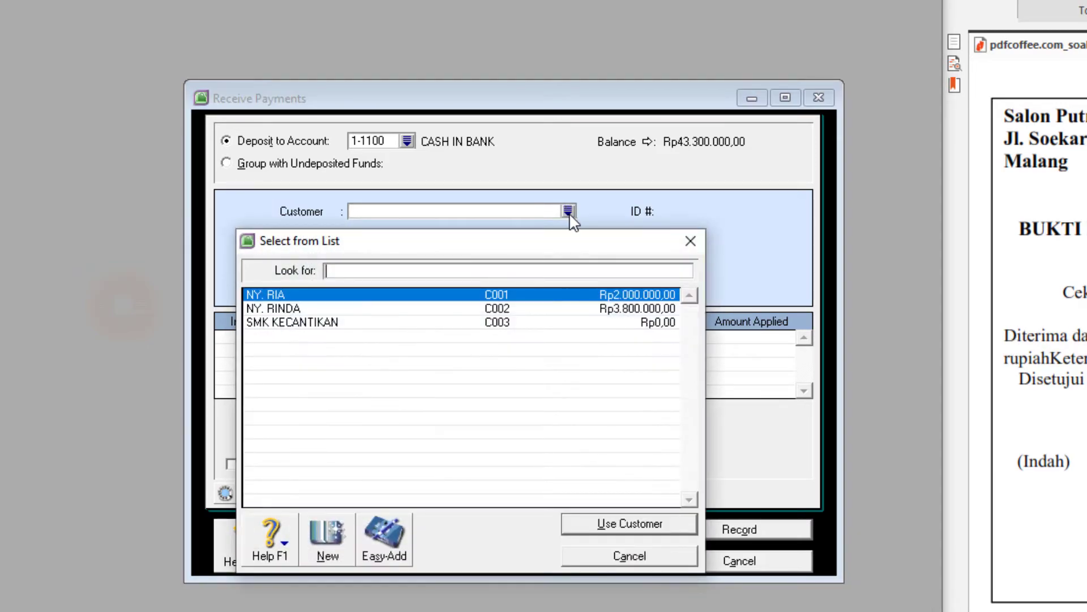
double_click(263, 297)
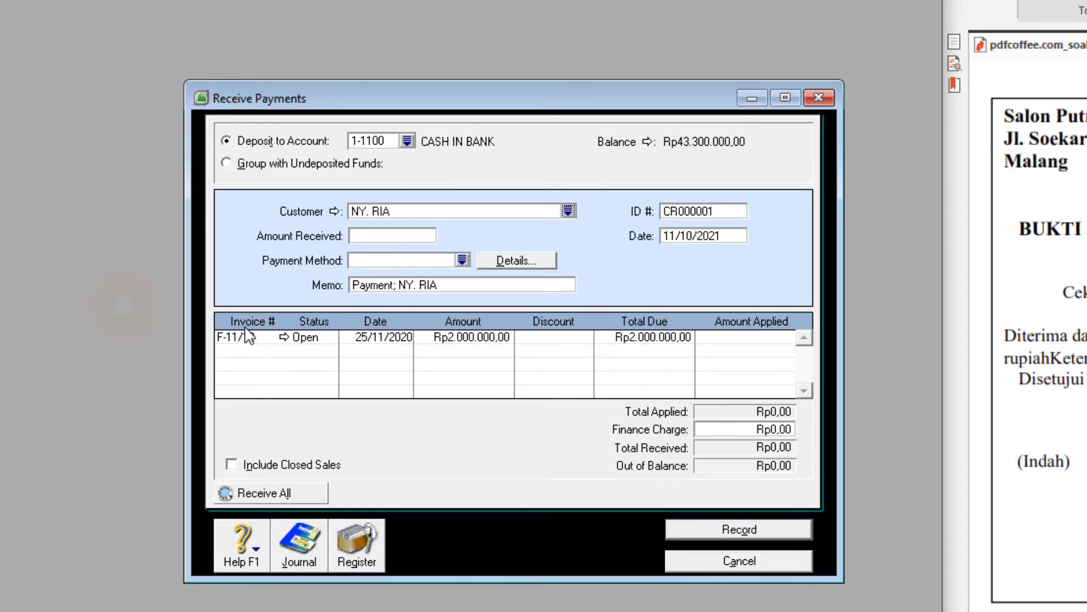
Set the customer payment's ID to BKM12-1 and its date to 3/12/2020
click(699, 211)
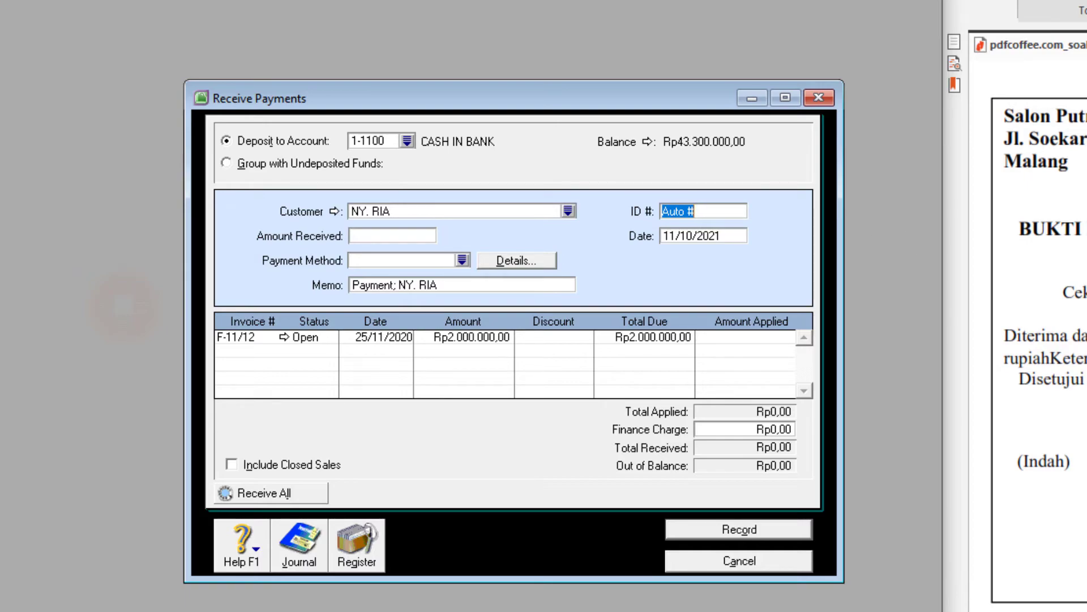
text(BKM12-1)
click(691, 239)
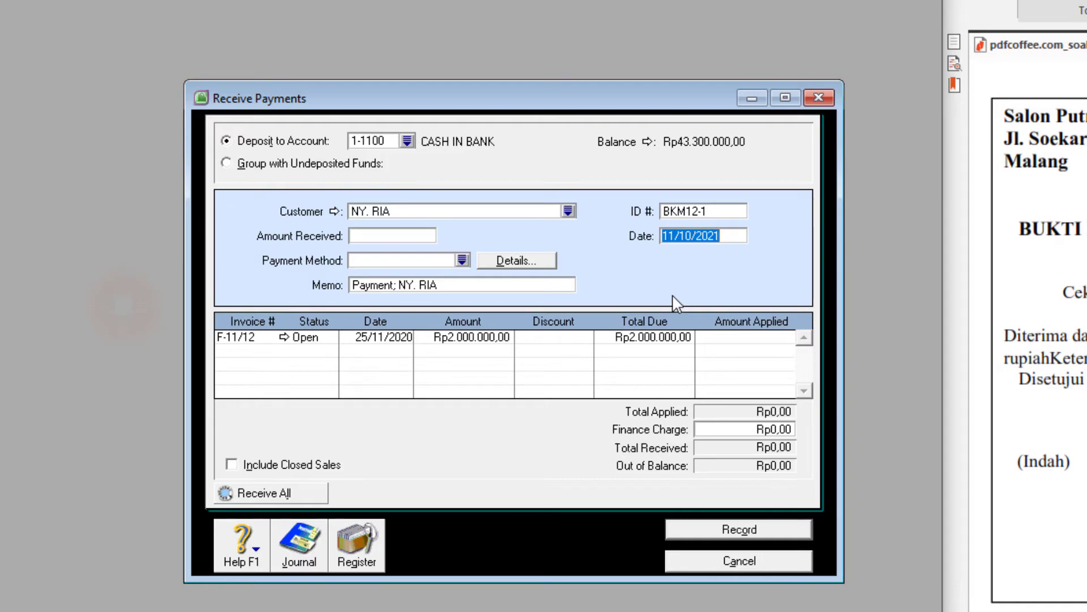
text(3/12/2020)
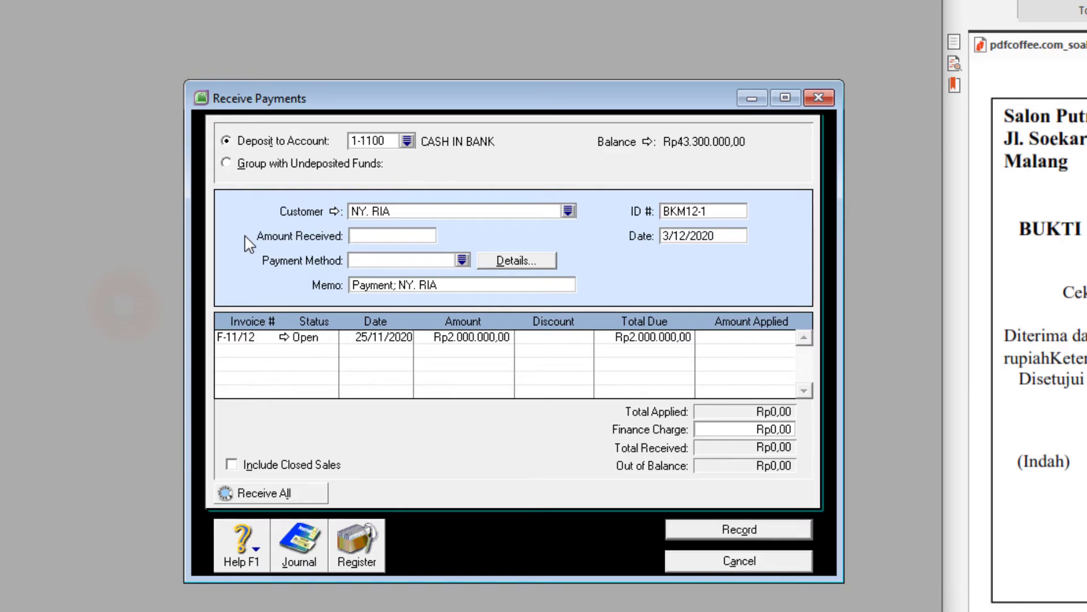
Apply a received amount of Rp2.000.000 to invoice F-11/12, then record the payment and close Receive Payments
click(379, 234)
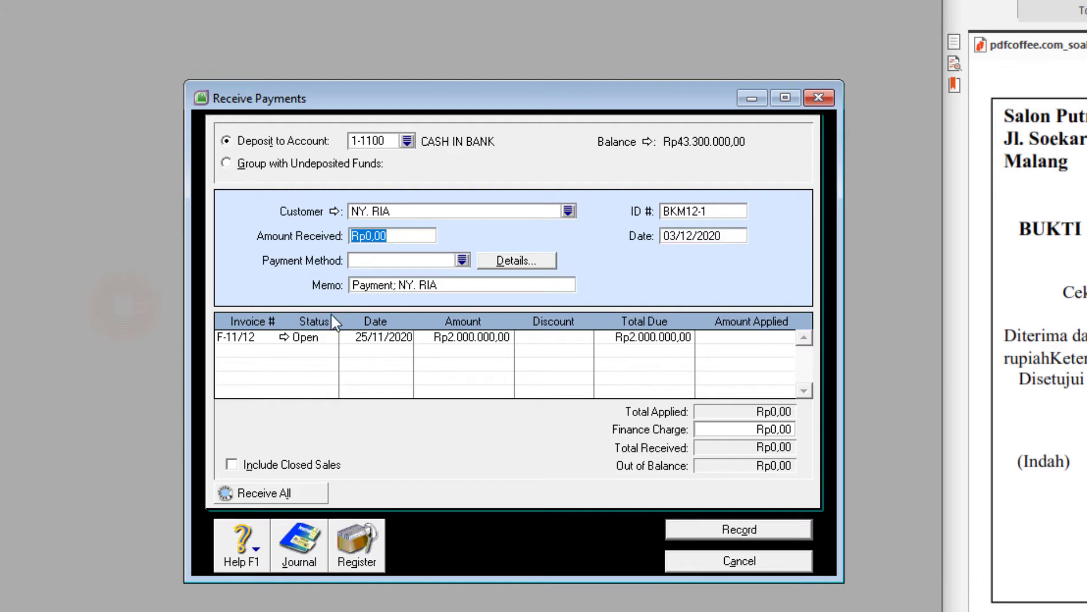
text(2000000)
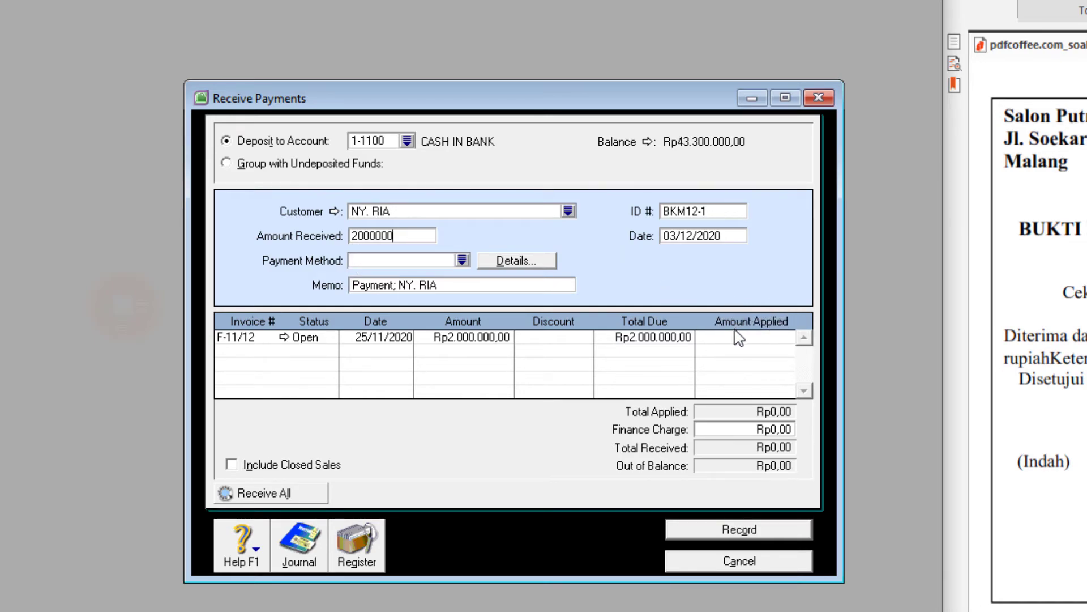
click(757, 338)
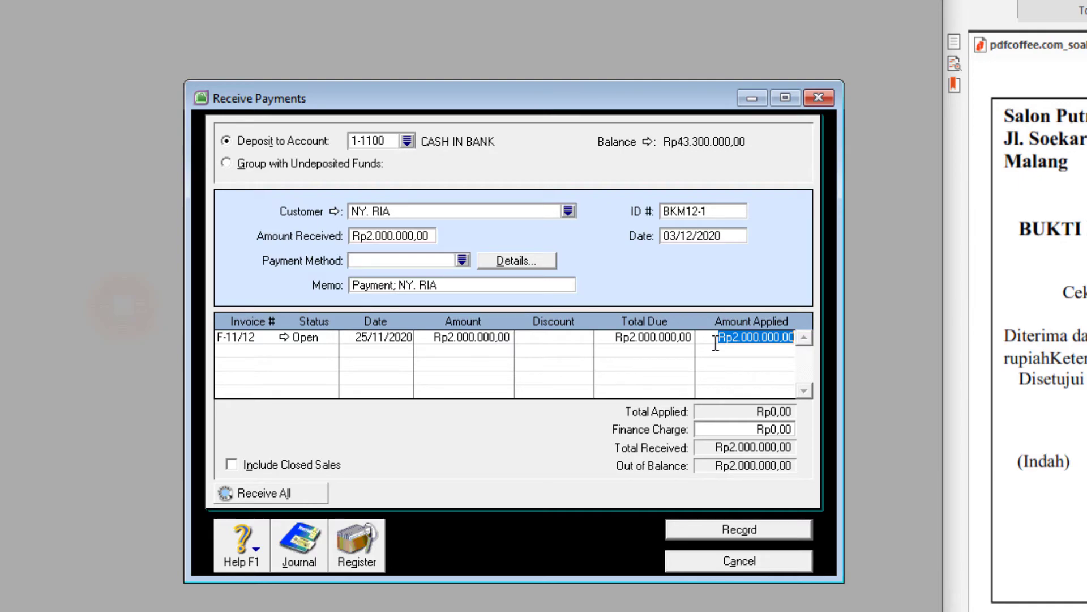
key(Tab)
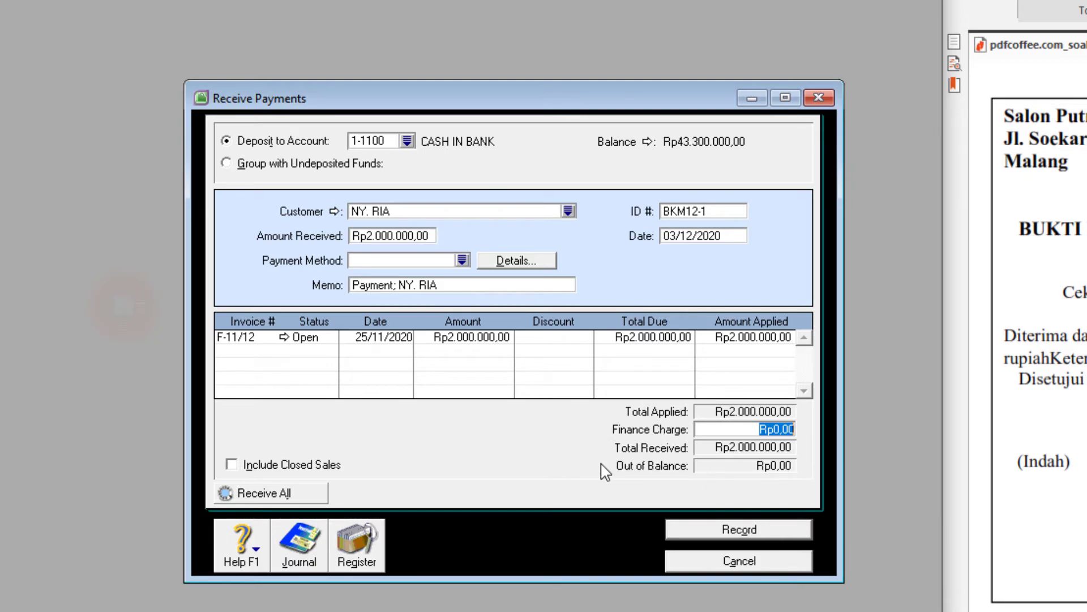
click(765, 533)
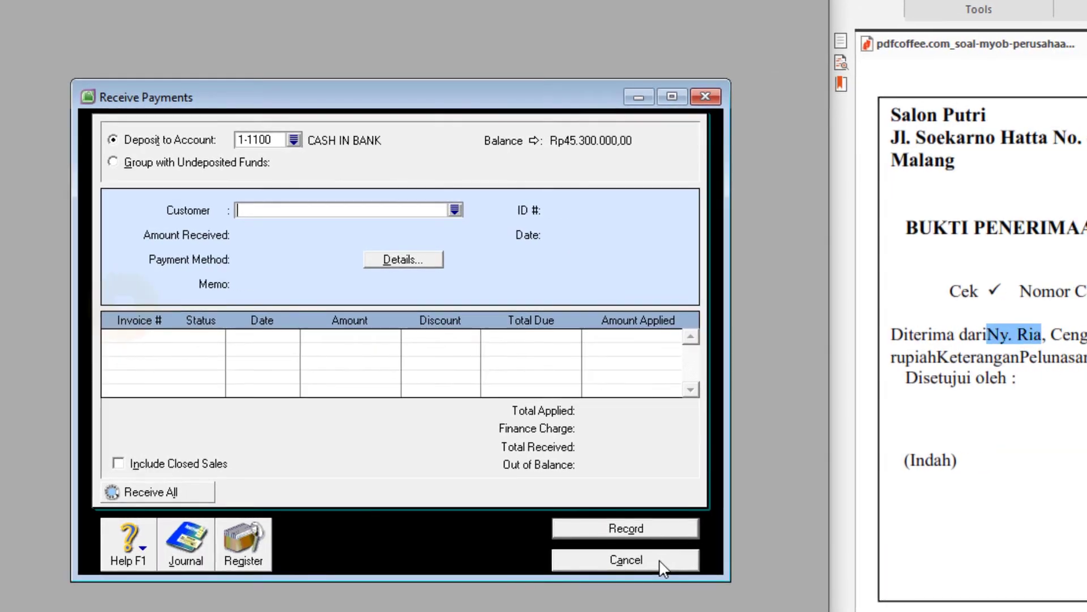
click(772, 562)
Open a Spend Money entry for the next petty cash voucher in the PDF, paid from account 1-1200 PETTY CASH
scroll(435, 496, down, 5)
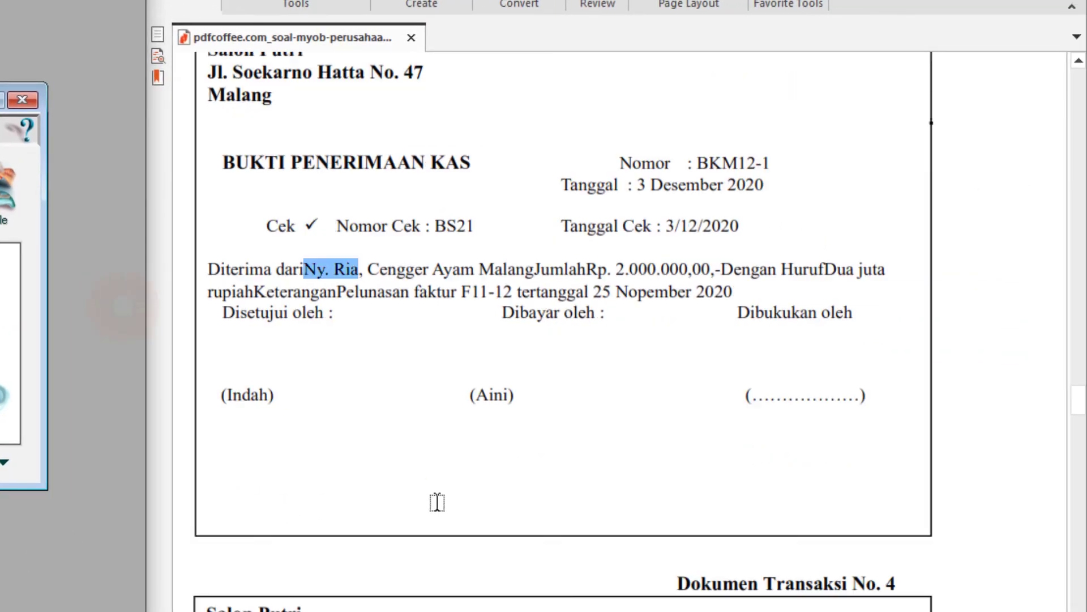
scroll(435, 496, down, 4)
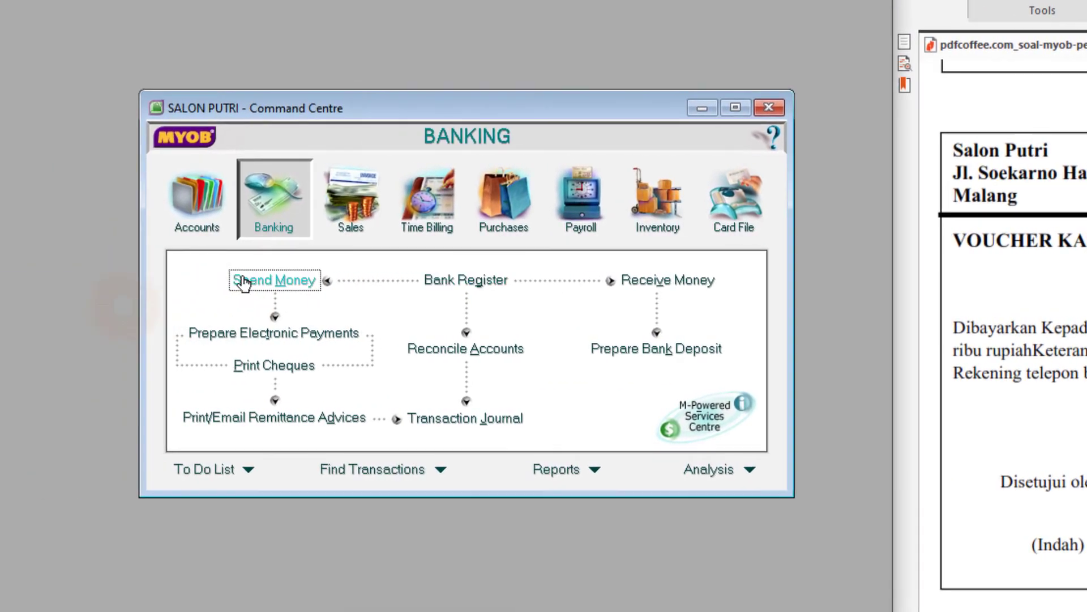
click(272, 283)
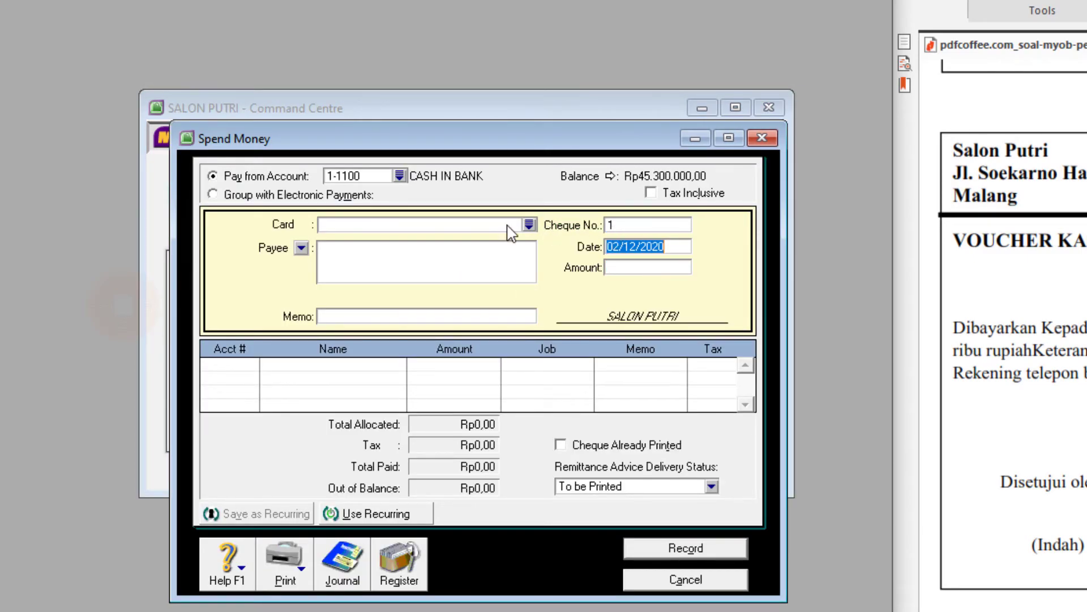
click(399, 176)
click(360, 308)
double_click(341, 310)
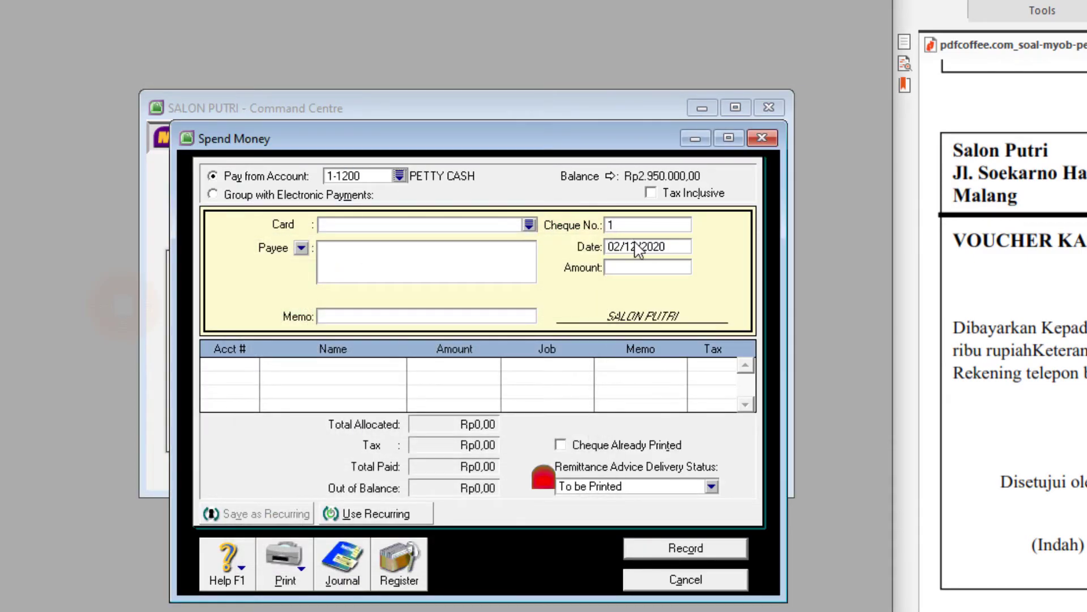
Set the petty cash payment's cheque number to V12-2 and its date to 04/12/2020
click(635, 225)
text(V12-2)
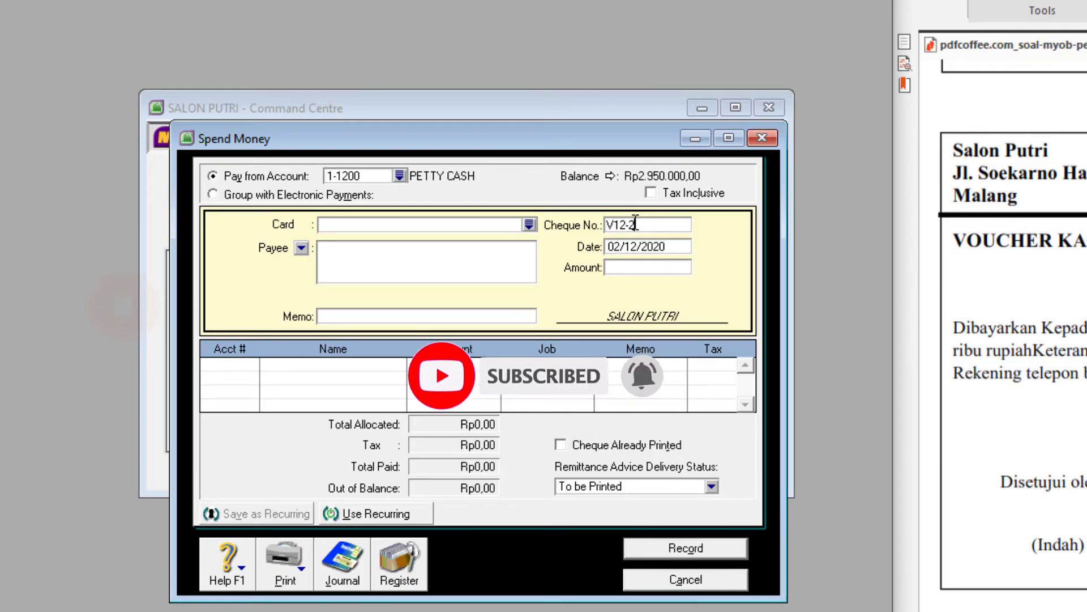
click(640, 247)
text(4)
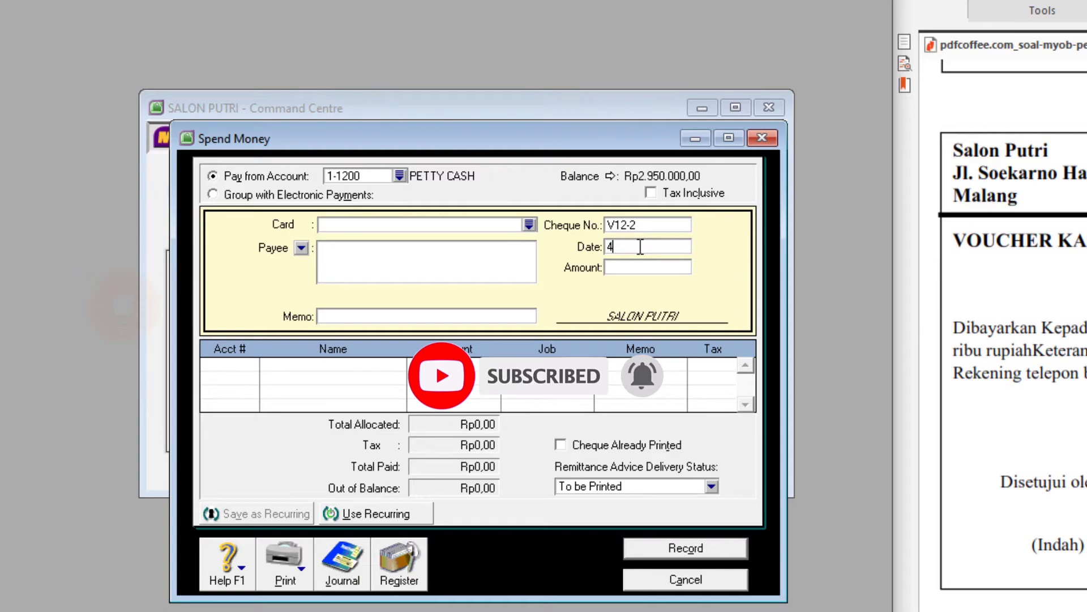
text(/12/20)
Enter an amount of Rp700.000 and the memo PEMBAYARAN LISTRIK DAN TELEPON for voucher V12-2
click(640, 268)
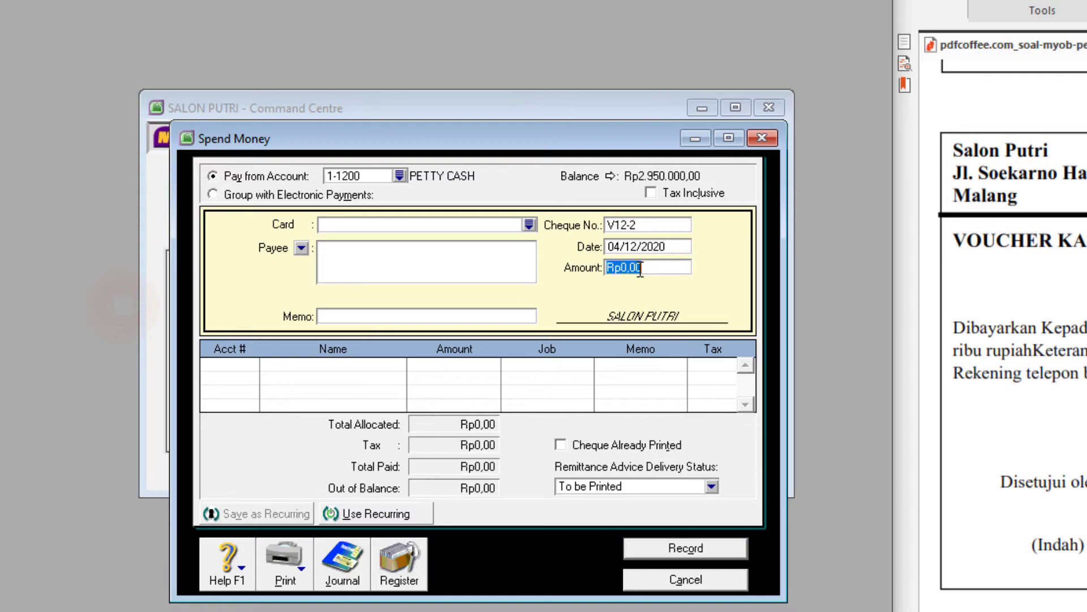
text(700.00)
click(438, 317)
text(PEMBAYARAN LIST)
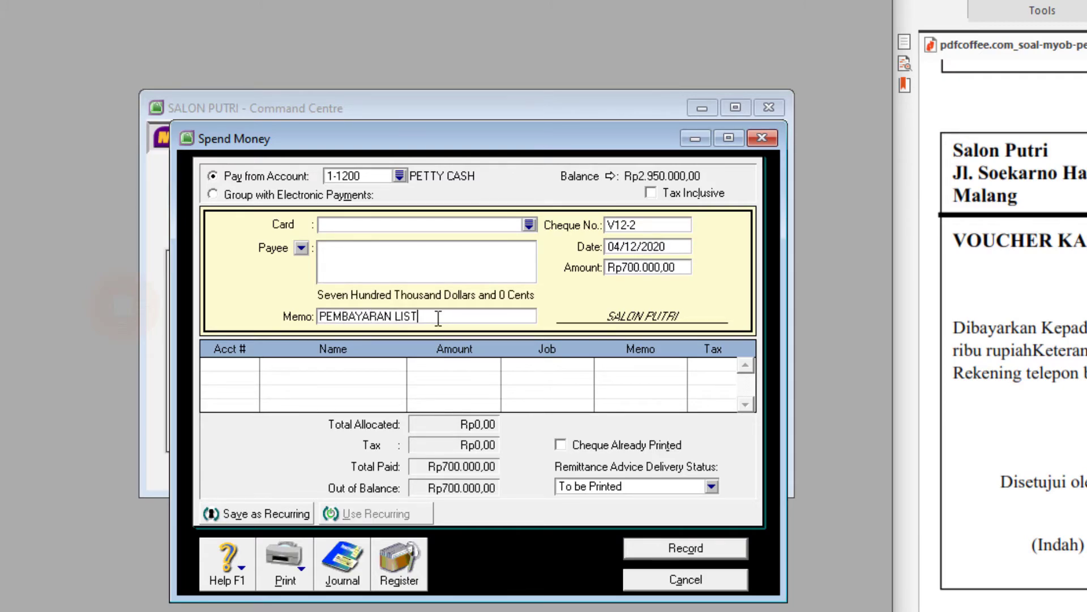
text(RIK DAN TELEPON)
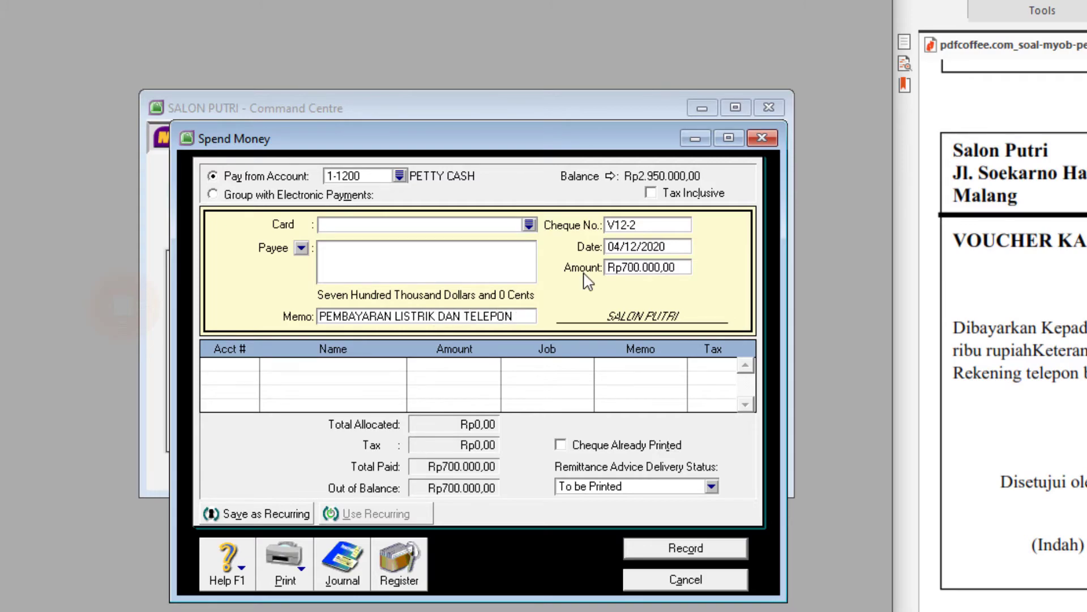
Allocate the payment to account 6-1100 for water, electricity and telephone expenses, then record it and close Spend Money
click(251, 368)
text(6)
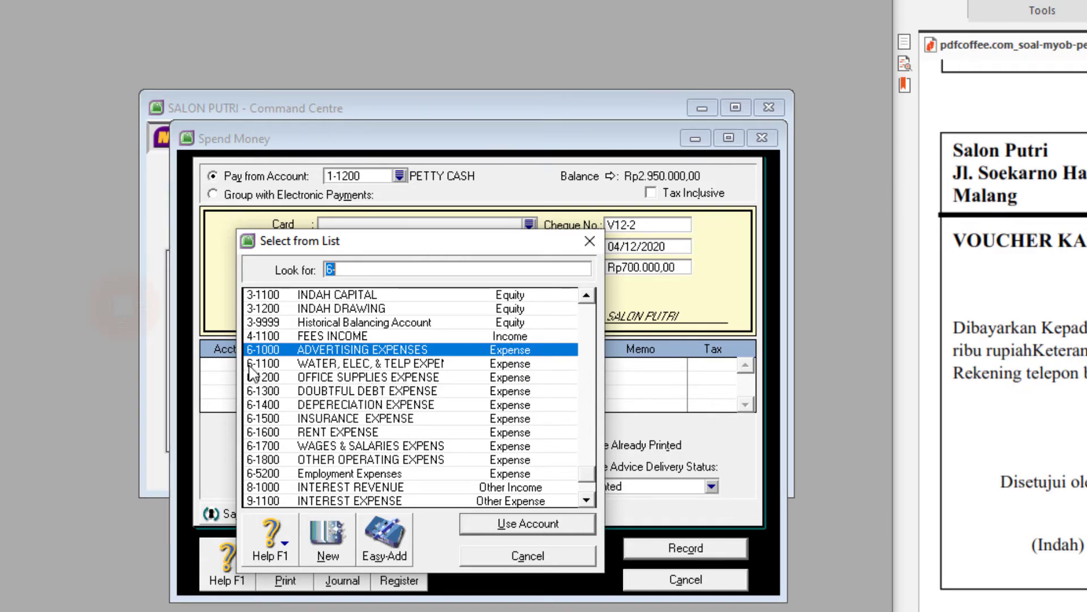
click(398, 365)
double_click(354, 362)
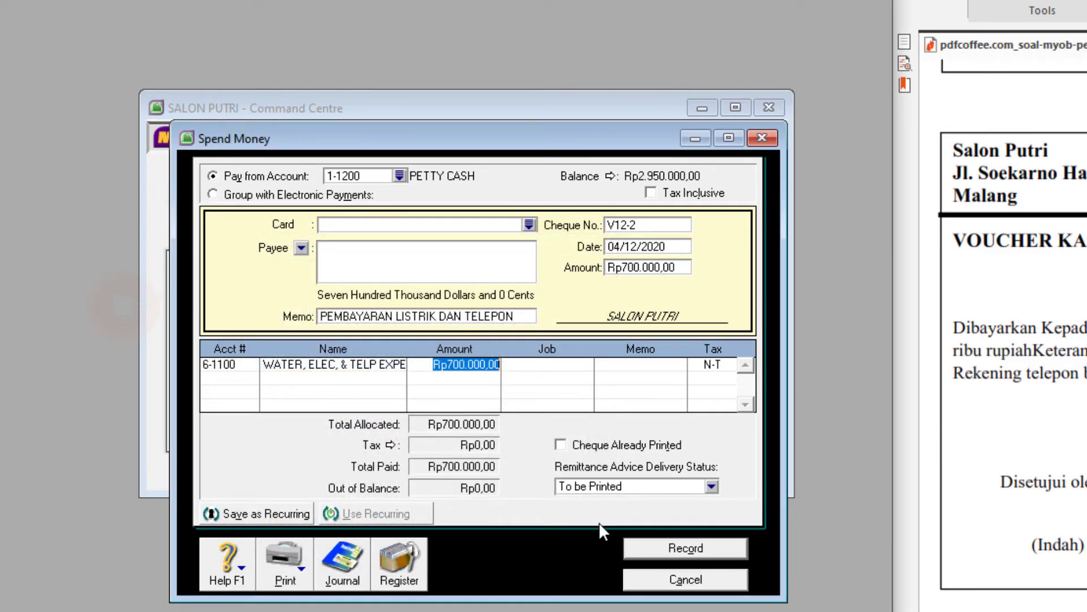
click(711, 548)
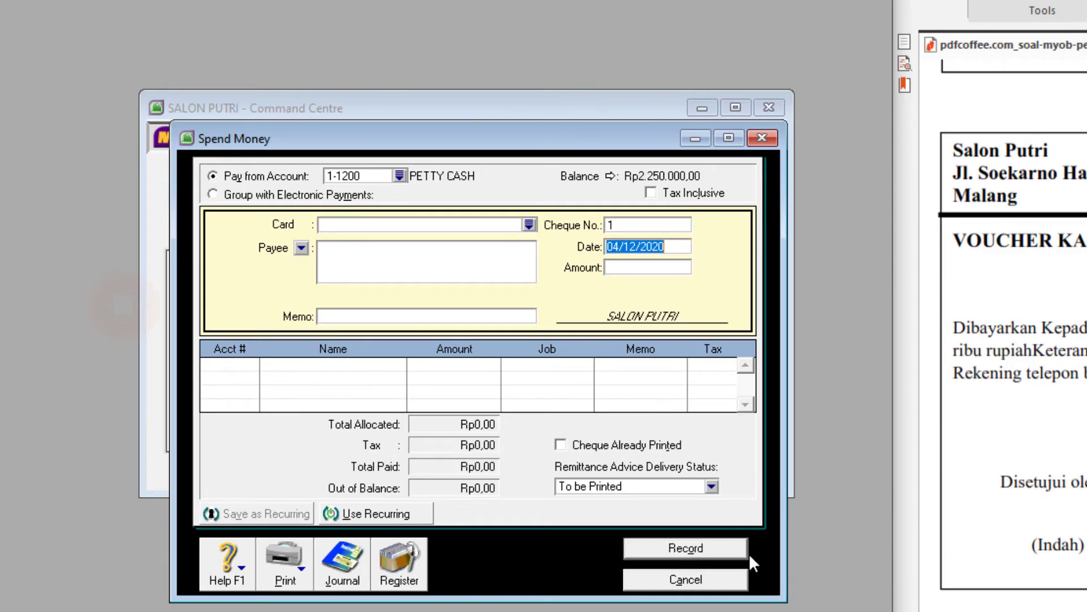
click(686, 580)
Go to the next transaction document in the PDF, close Receive Payments and open Receive Money instead
scroll(626, 461, down, 5)
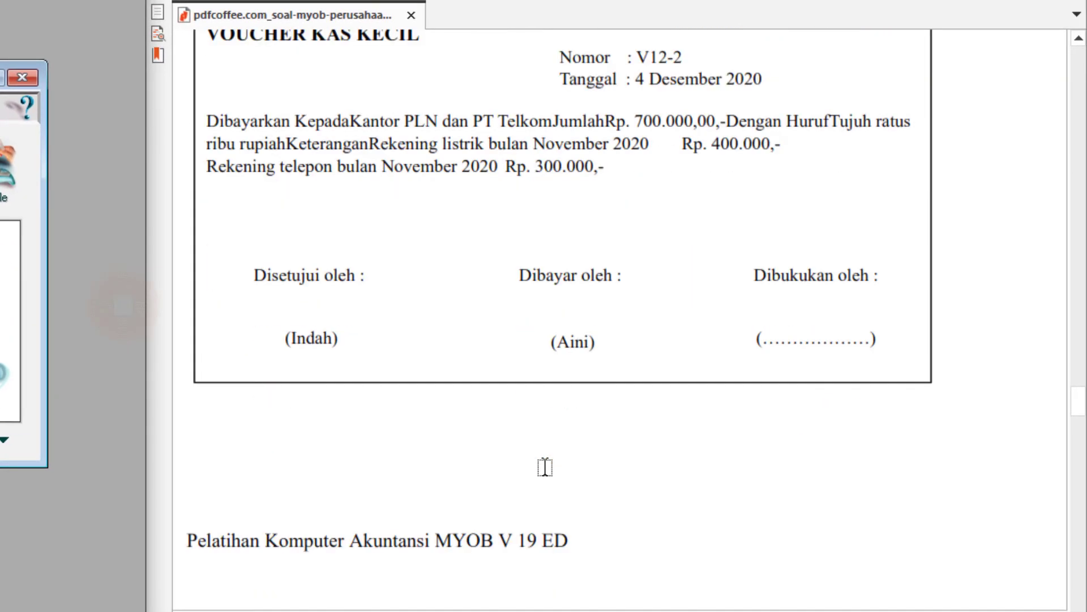
scroll(544, 467, down, 10)
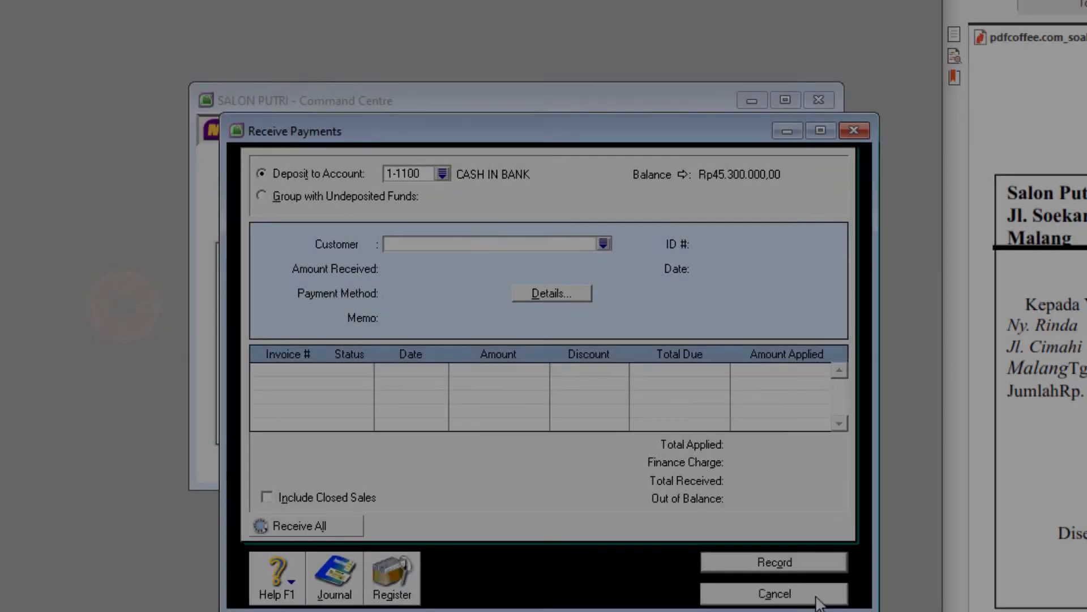
click(818, 593)
click(329, 201)
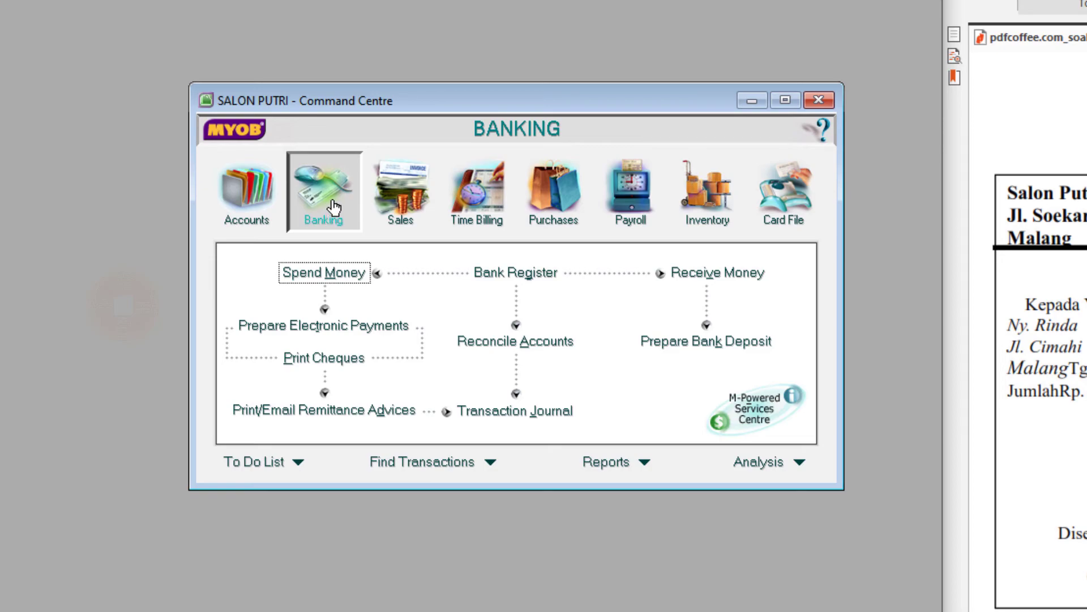
click(728, 273)
click(702, 189)
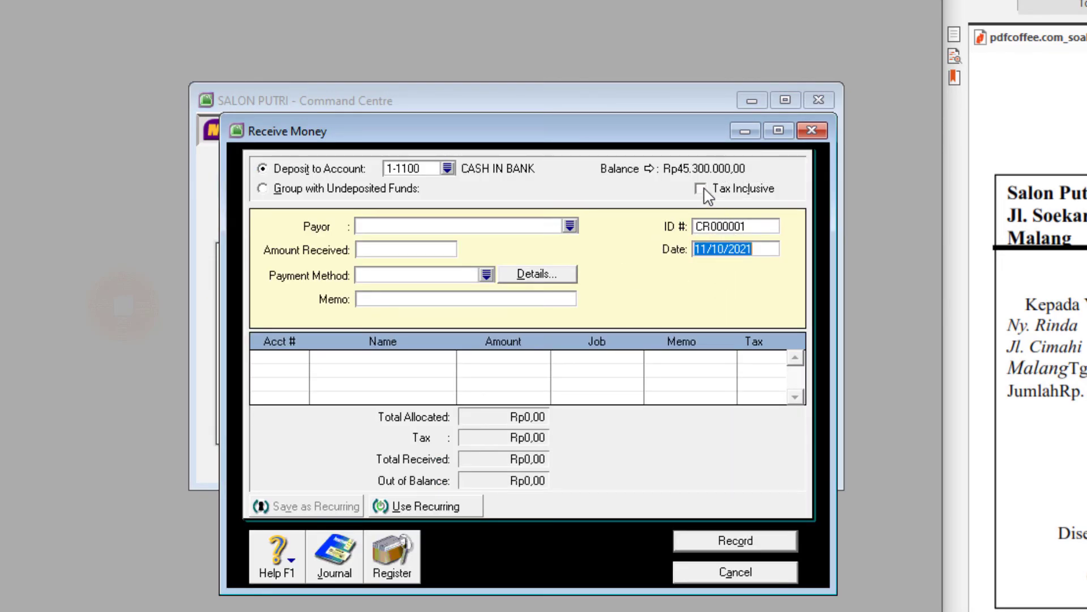
Set the money receipt's ID number to F12-1 and its date to 06/12/2020
click(739, 226)
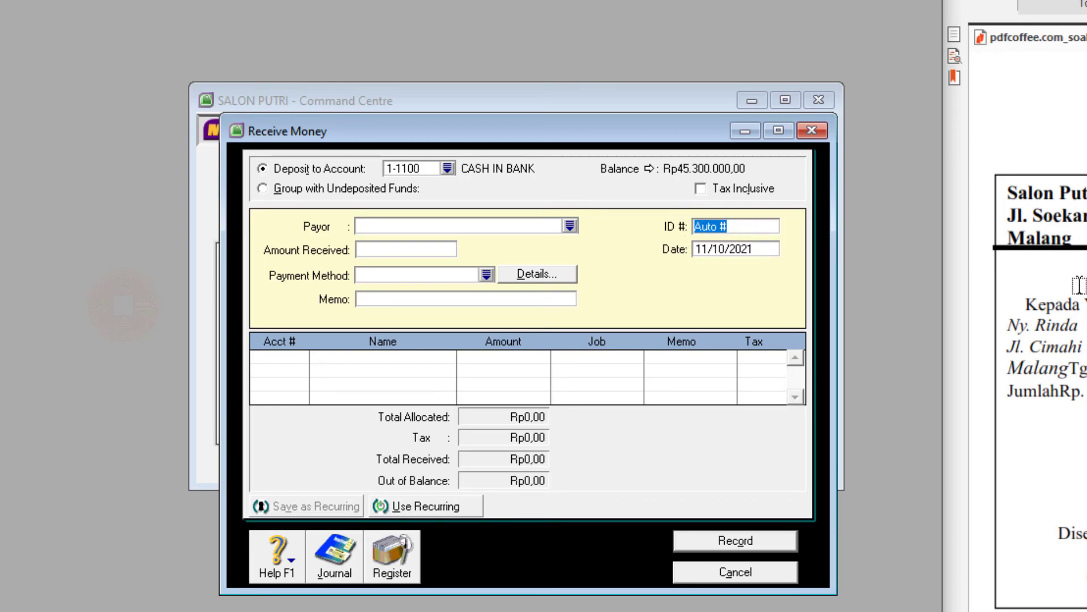
text(F12-1)
click(730, 252)
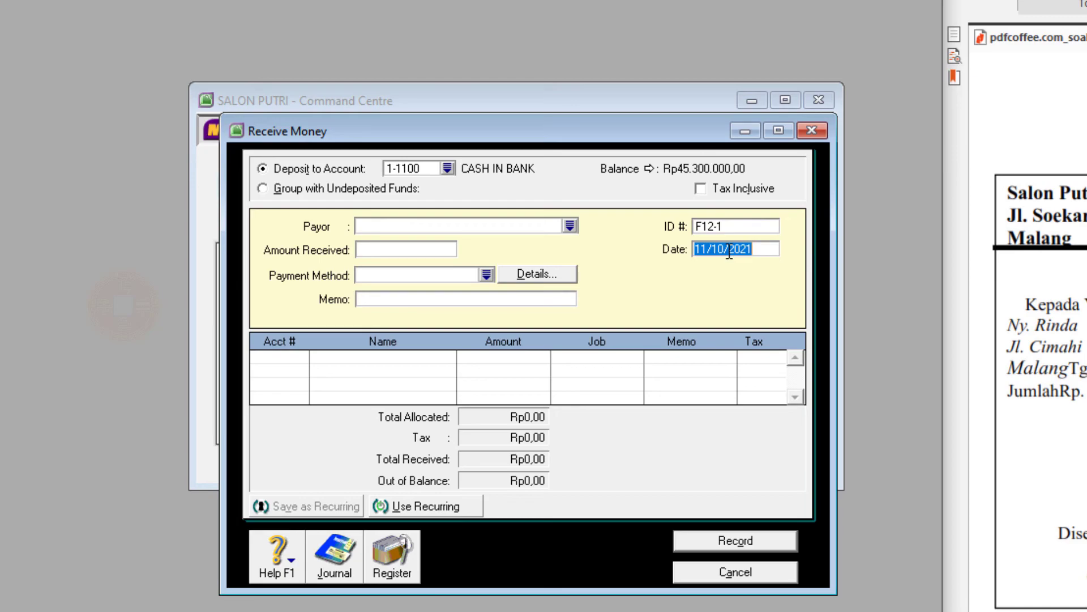
text(6)
Enter an amount received of Rp8.000.000 and the memo BIAYA JASA RIAS PENGANTIN for document F12-1
click(375, 253)
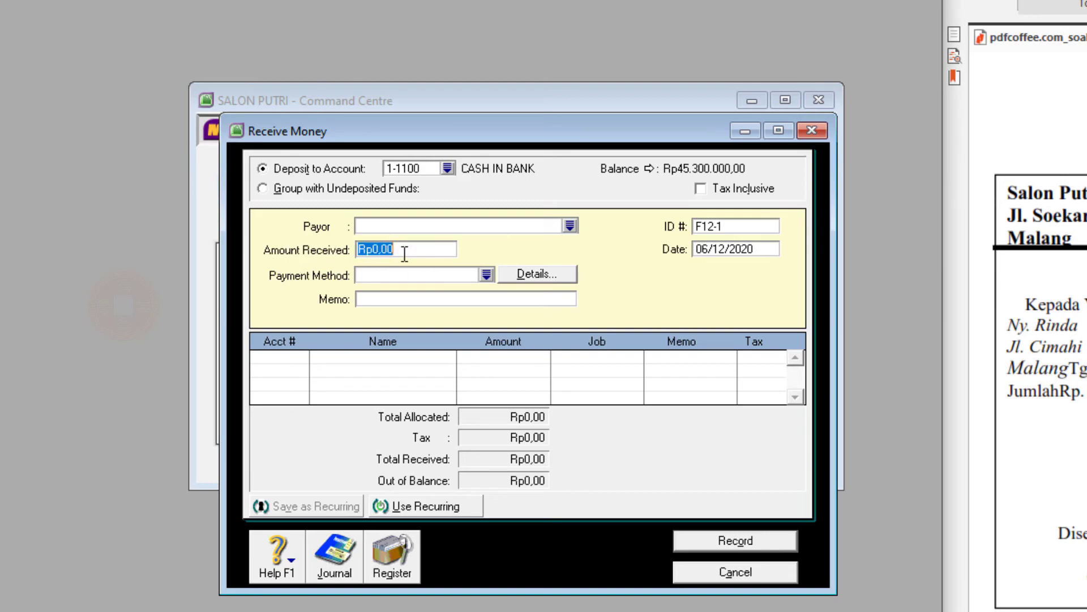
text(8.000.00)
click(380, 300)
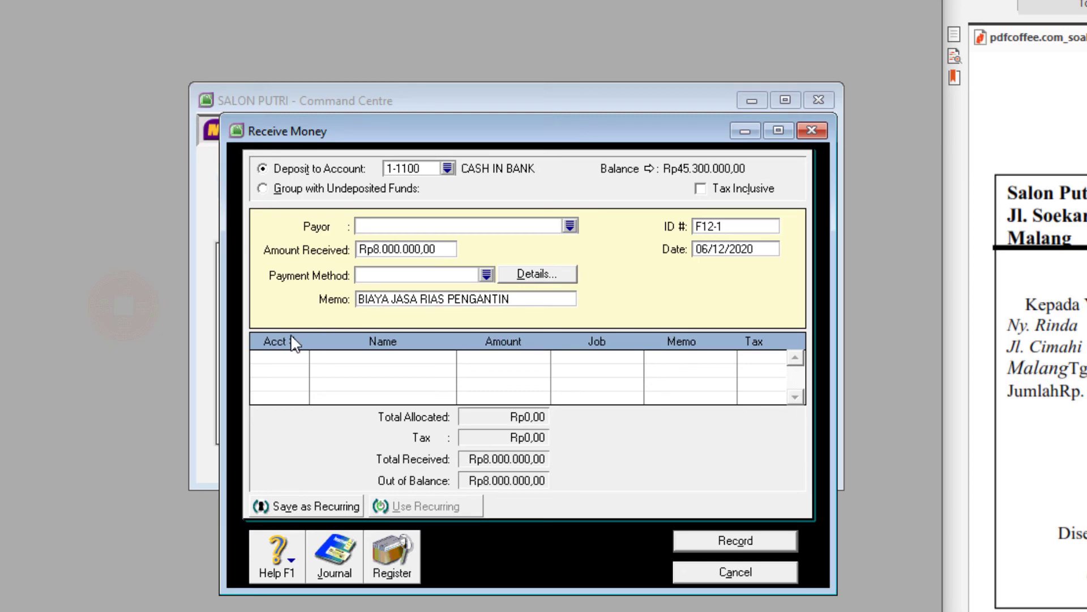
Allocate the full received amount to income account 4-1100 FEES INCOME
click(298, 357)
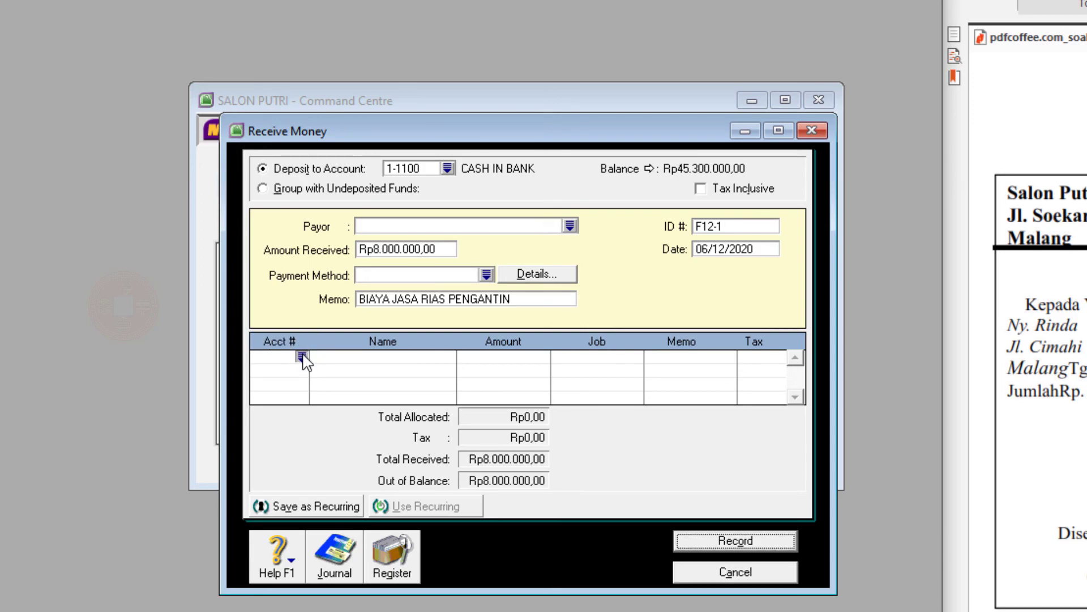
click(302, 356)
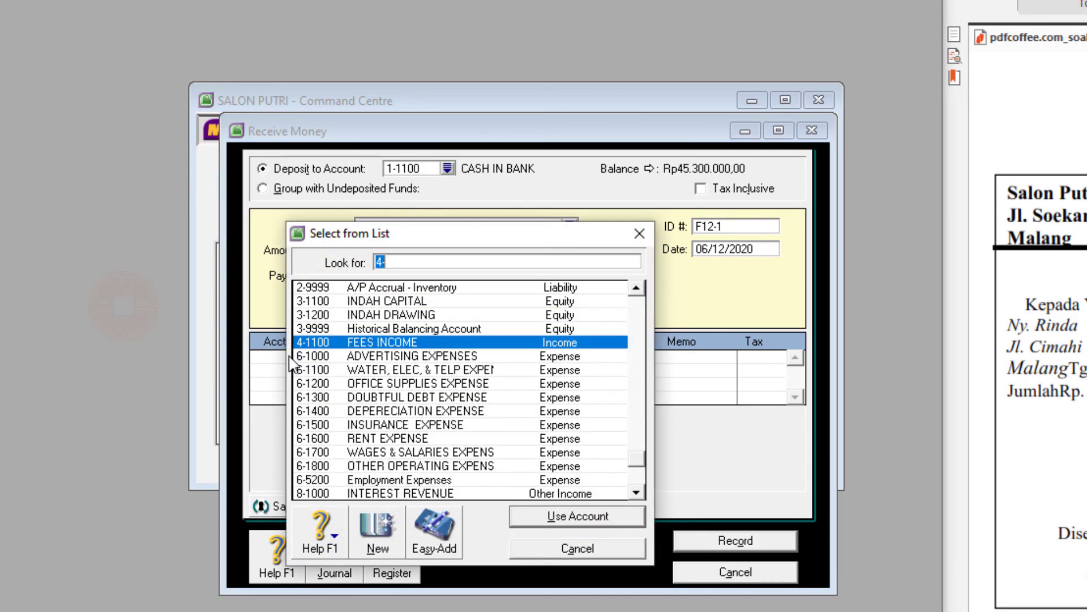
double_click(400, 343)
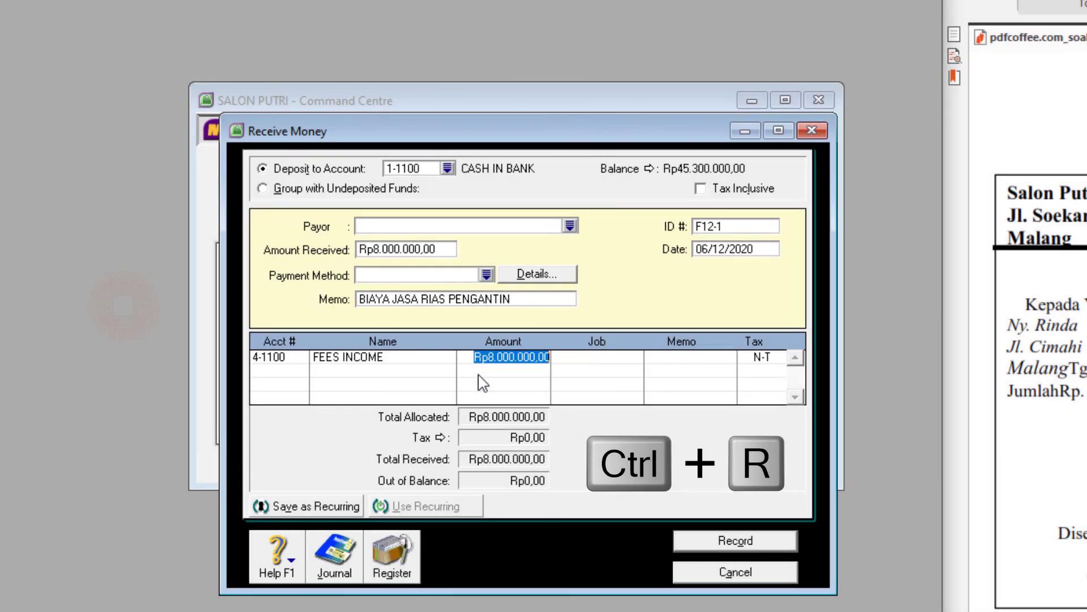
Review the recap of the F12-1 receipt's debit and credit entries, then record the transaction
key(ctrl+r)
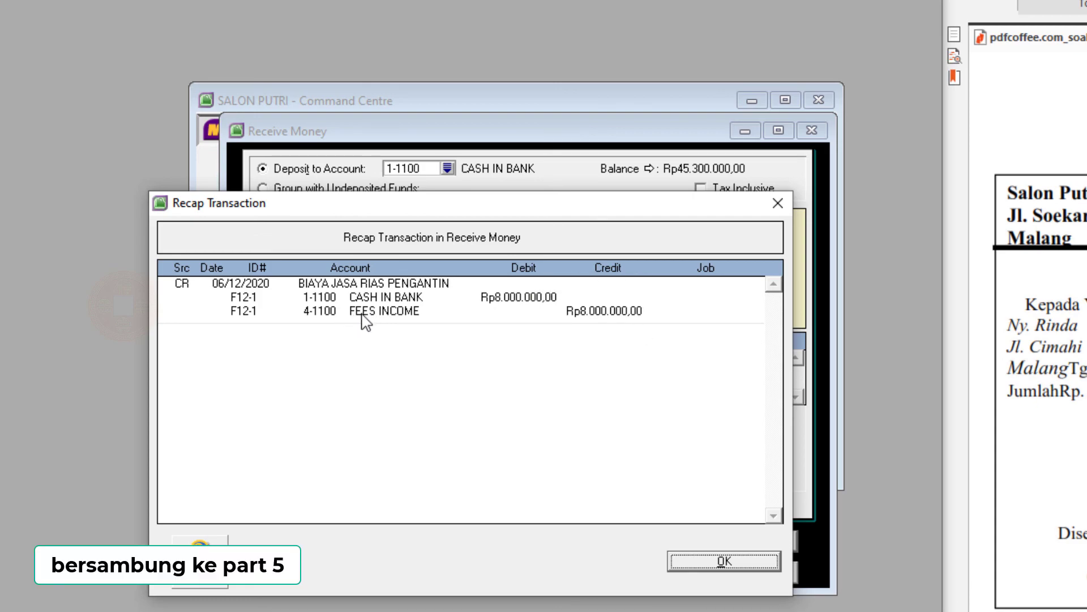
click(725, 562)
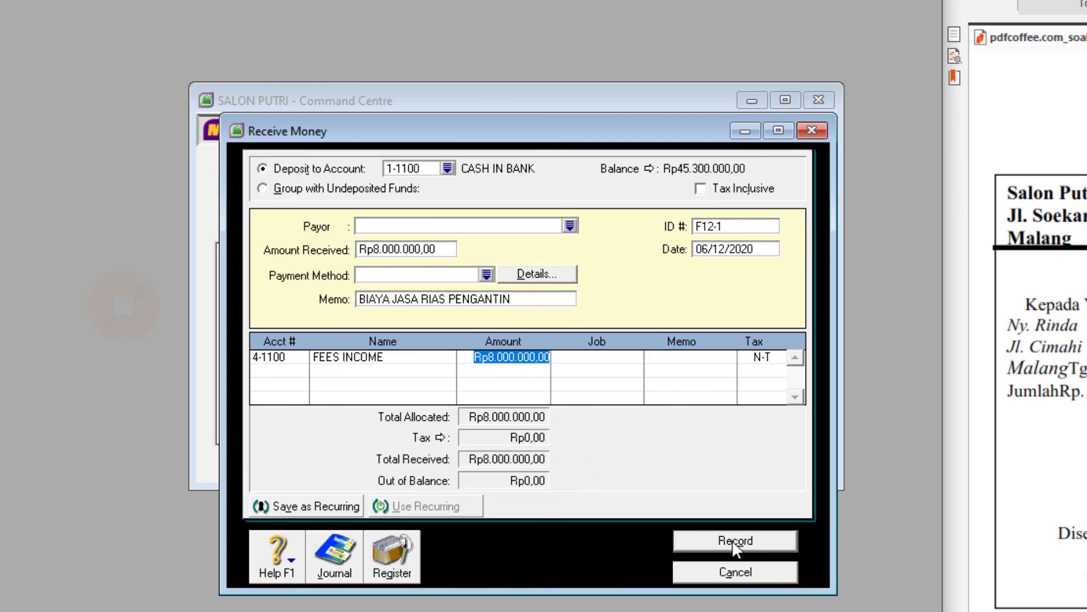
click(748, 541)
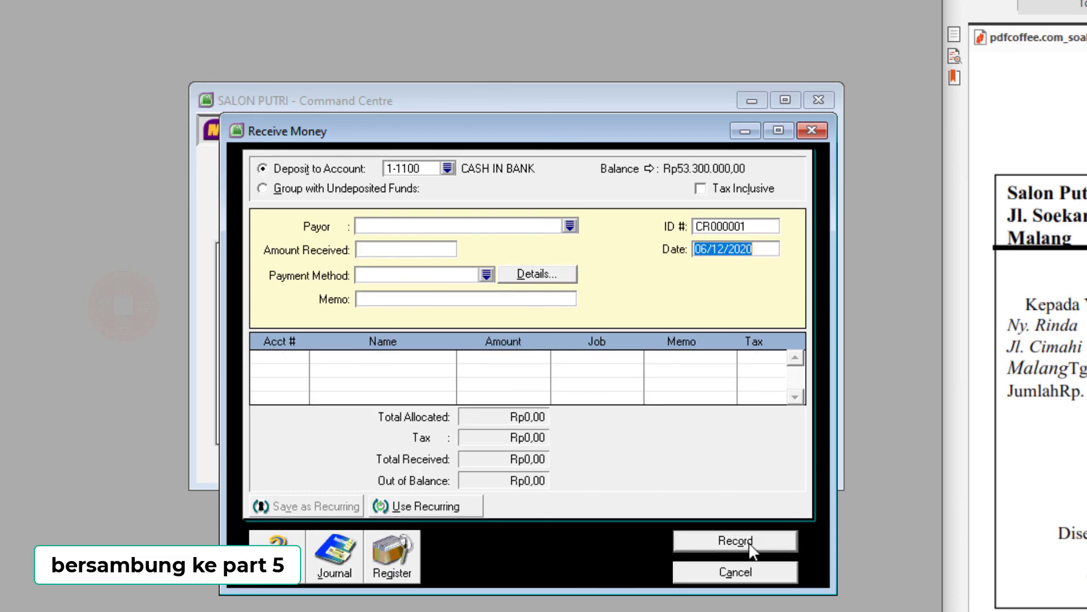